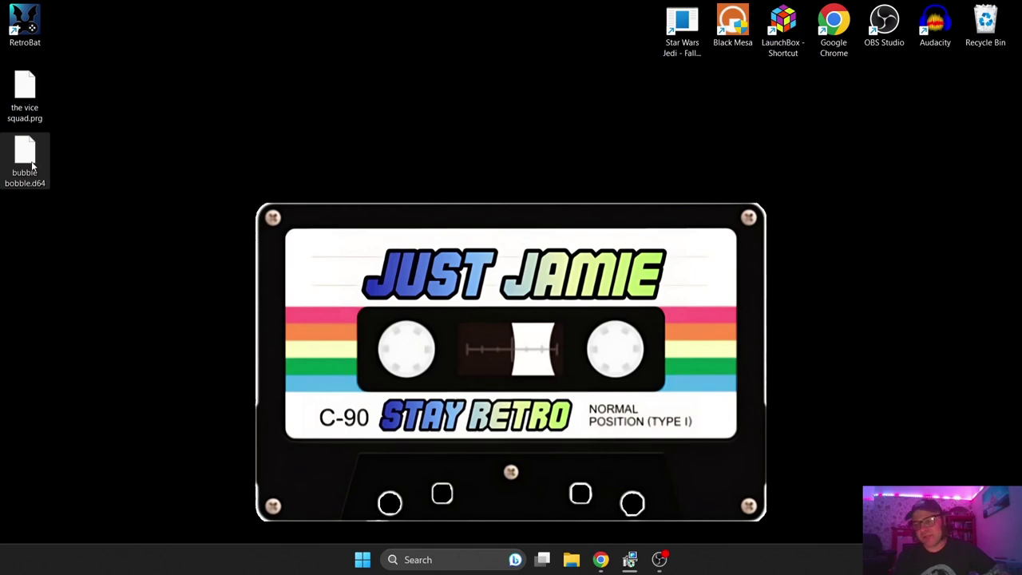
mouse_move(32, 165)
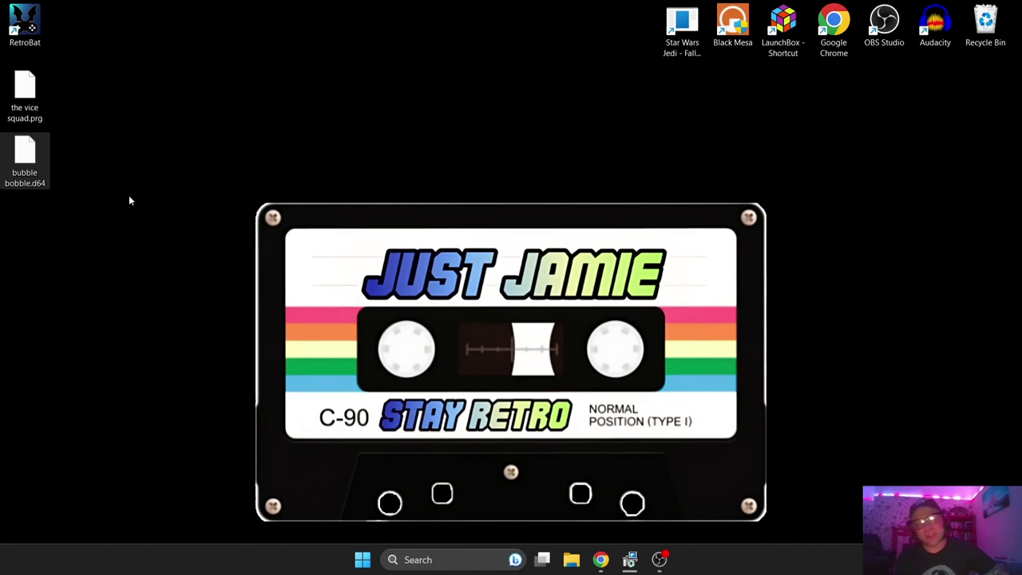
click(30, 104)
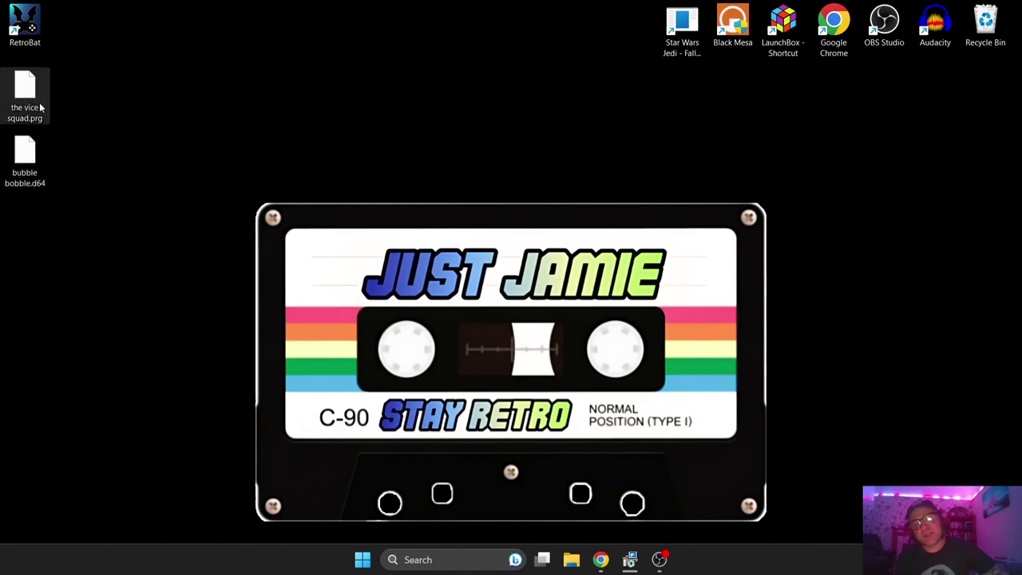
click(141, 162)
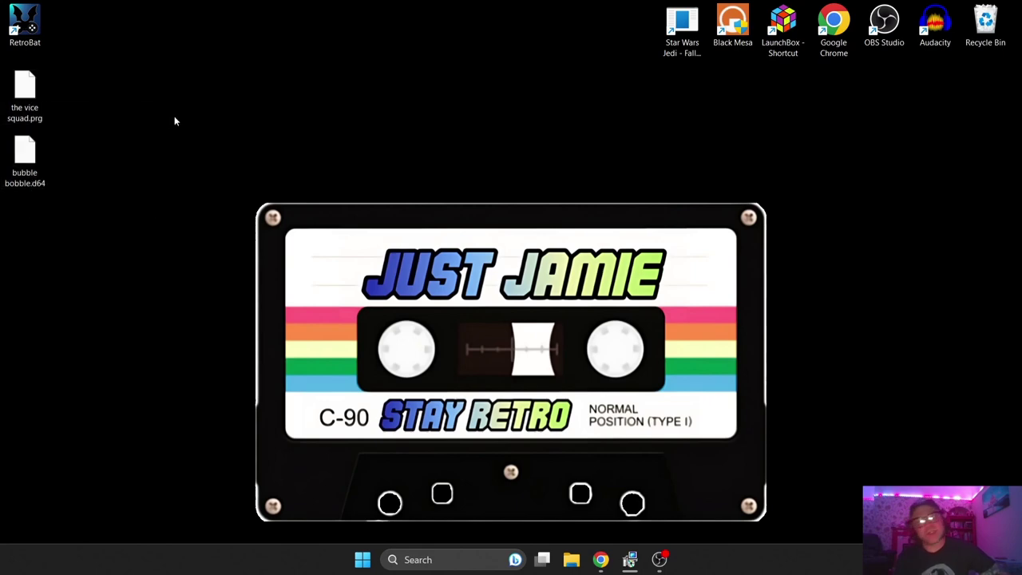
- Open the RetroBat installation folder from its desktop shortcut, launch BatGui and open the System List
right_click(32, 29)
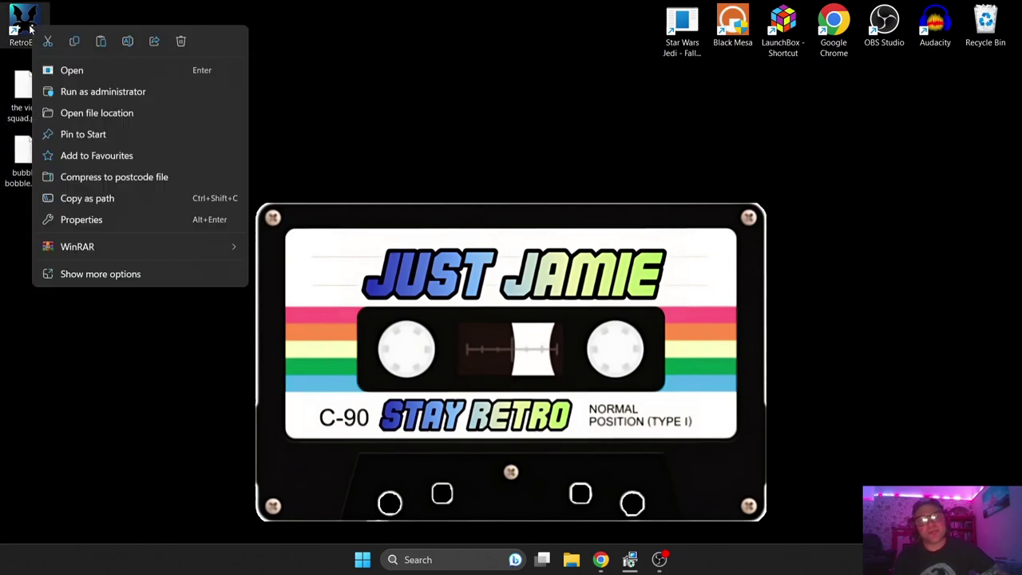
click(95, 112)
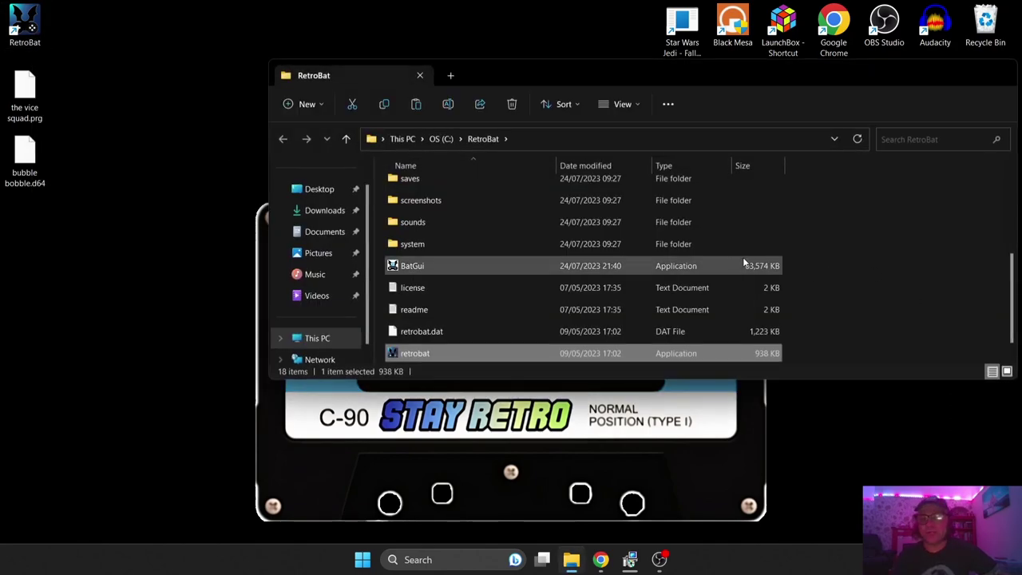
click(581, 270)
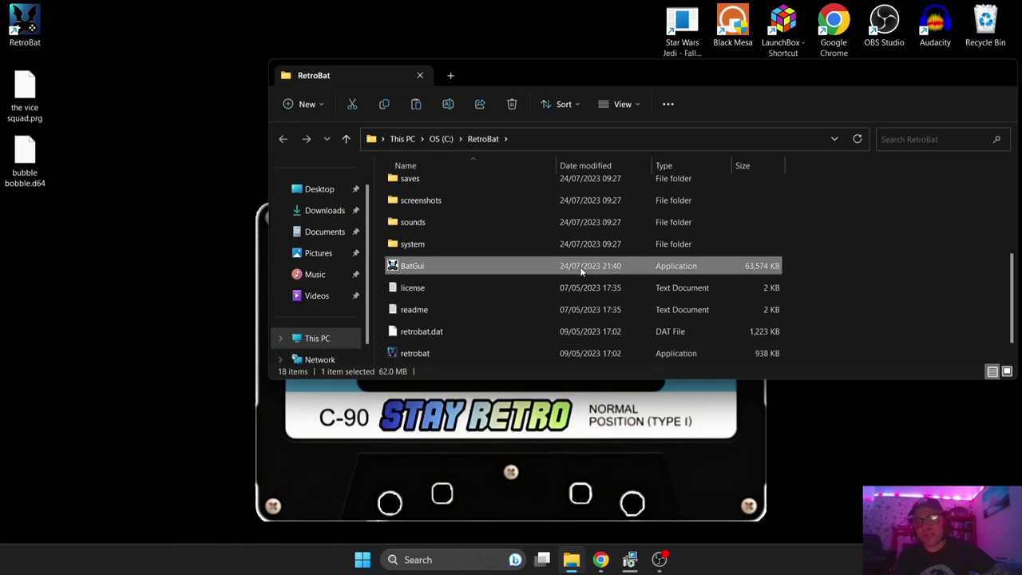
double_click(581, 272)
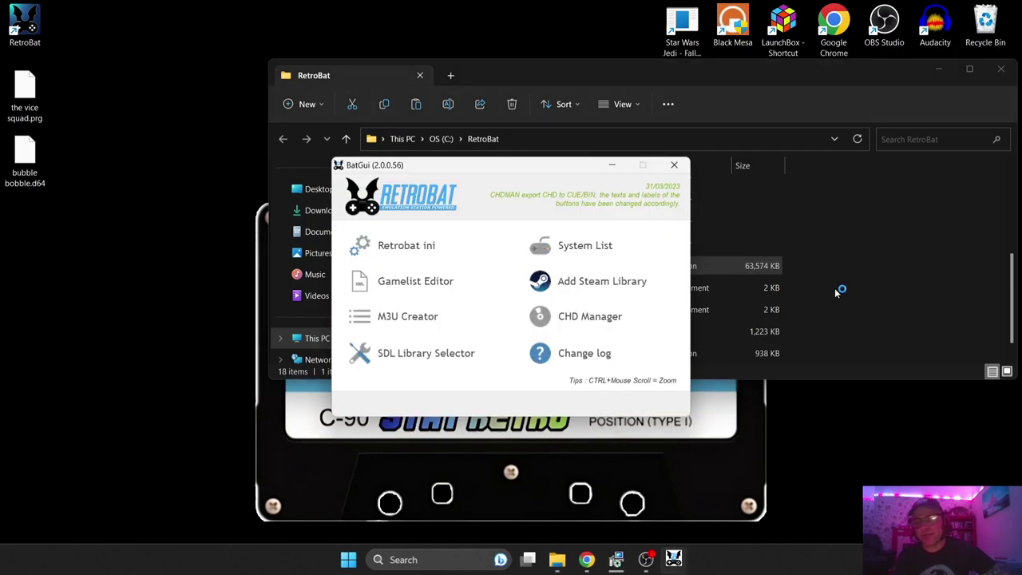
click(569, 249)
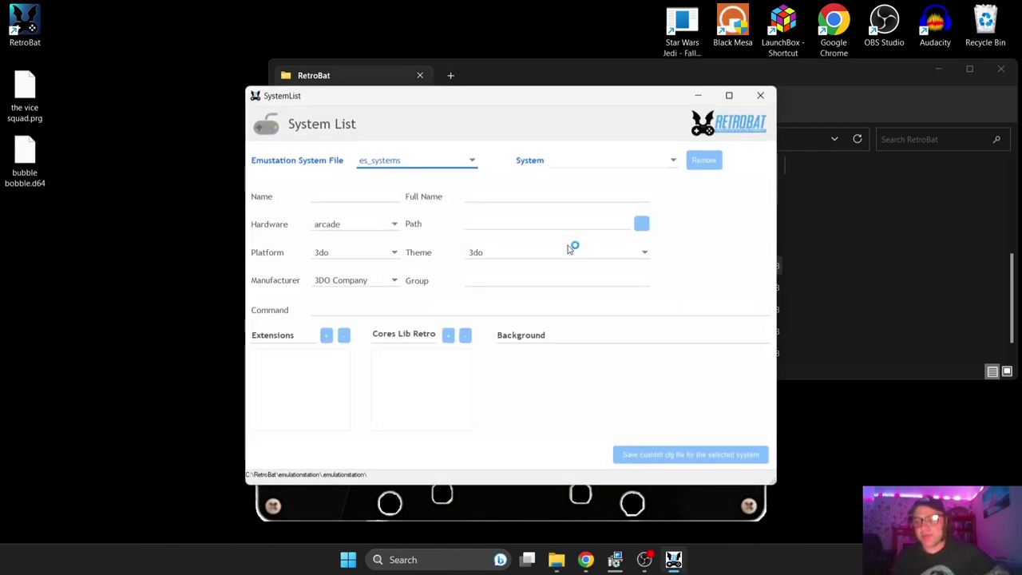
- Load the c64 system, examine which file extensions it supports, and close BatGui
click(674, 162)
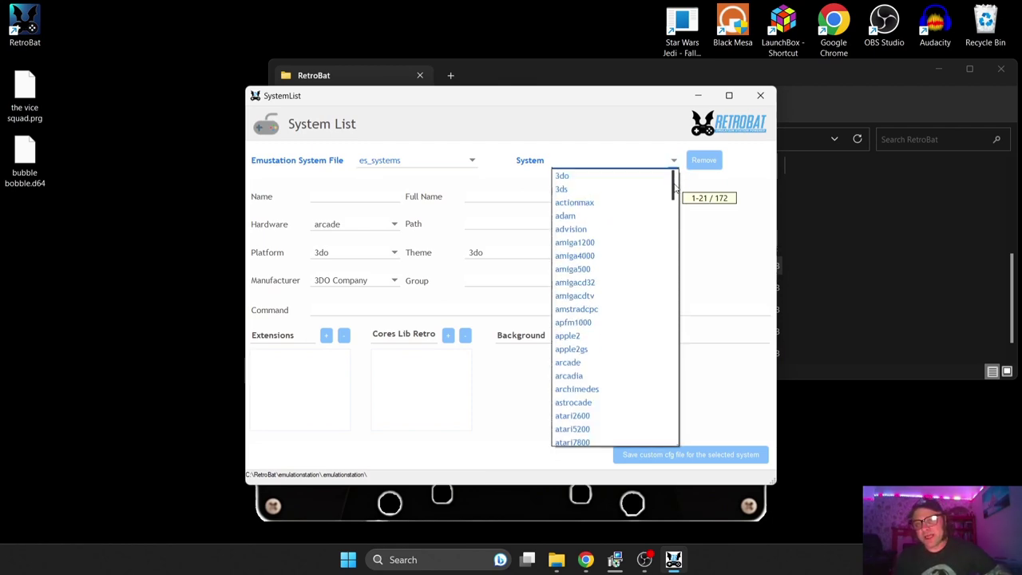
drag(675, 185, 676, 245)
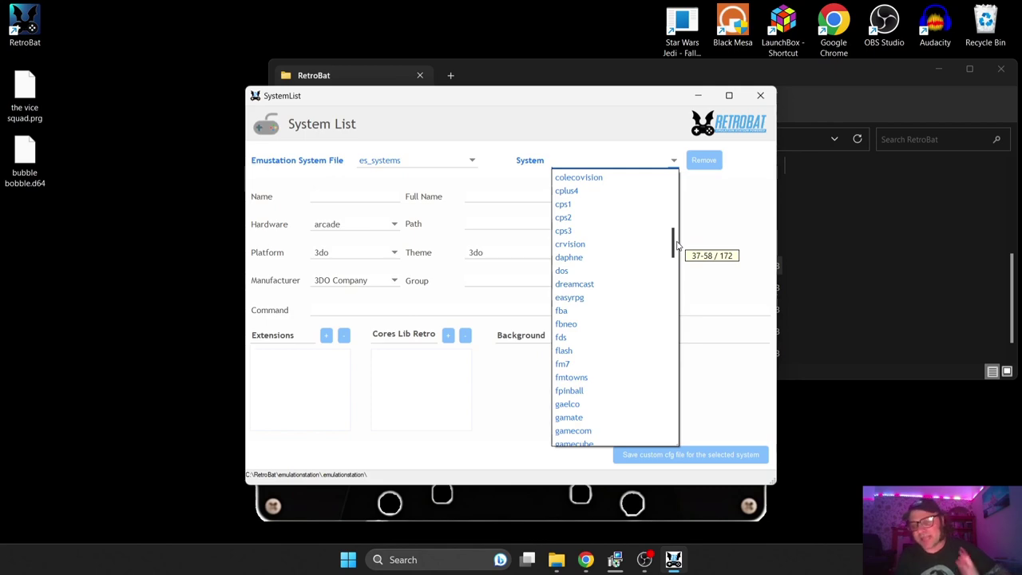
drag(676, 245, 675, 284)
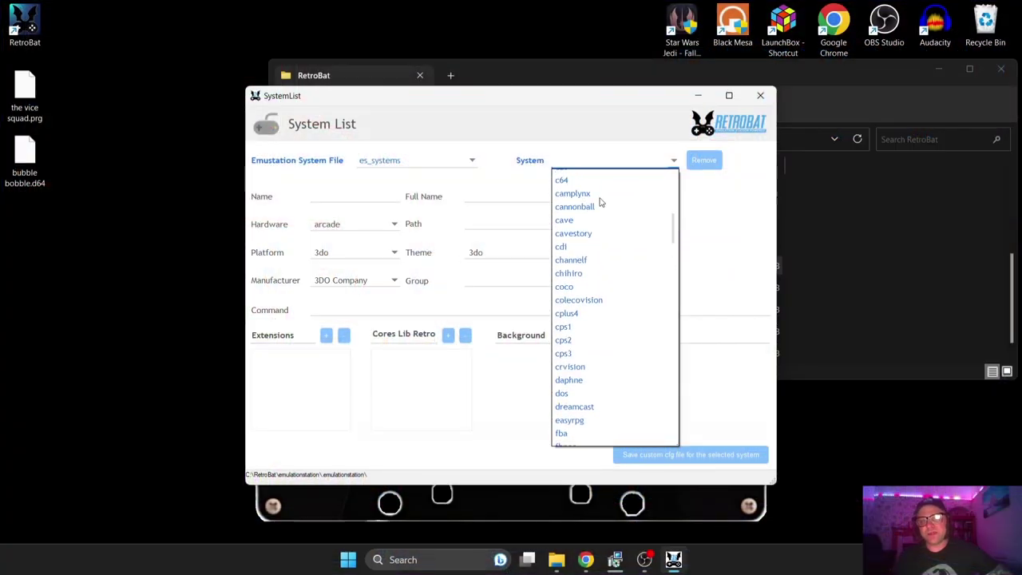
click(589, 180)
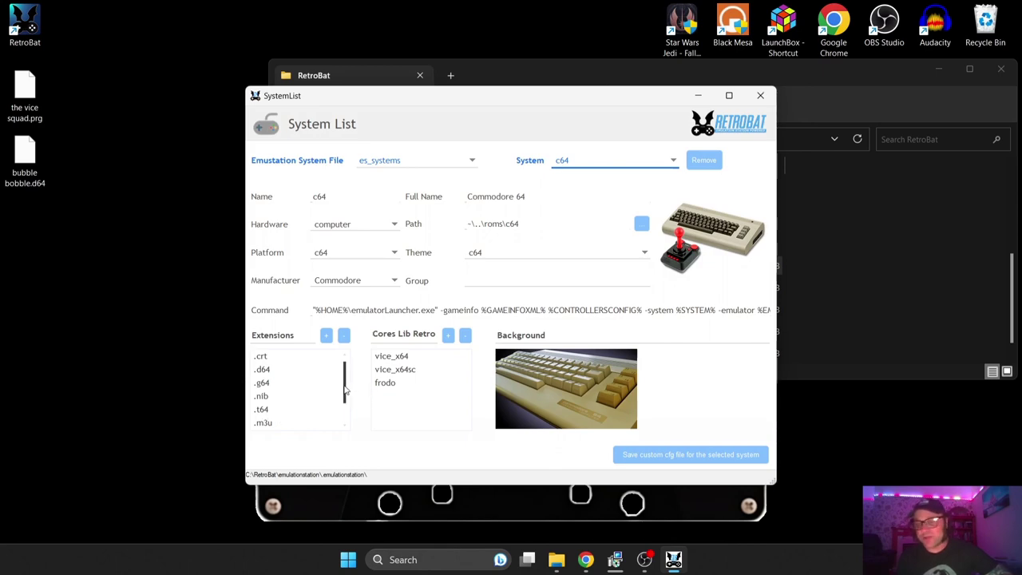
drag(345, 390, 345, 405)
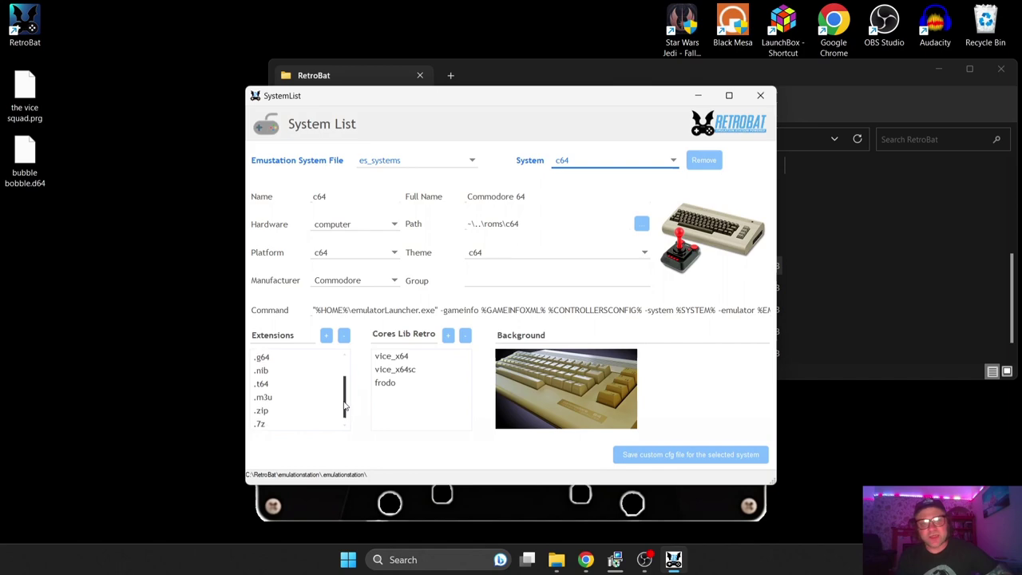
click(761, 96)
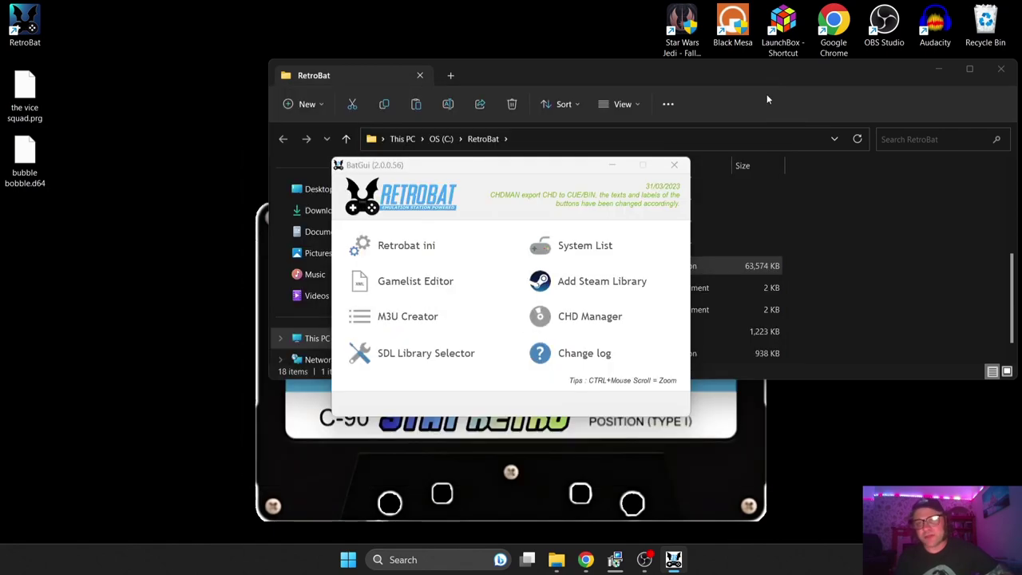
click(674, 166)
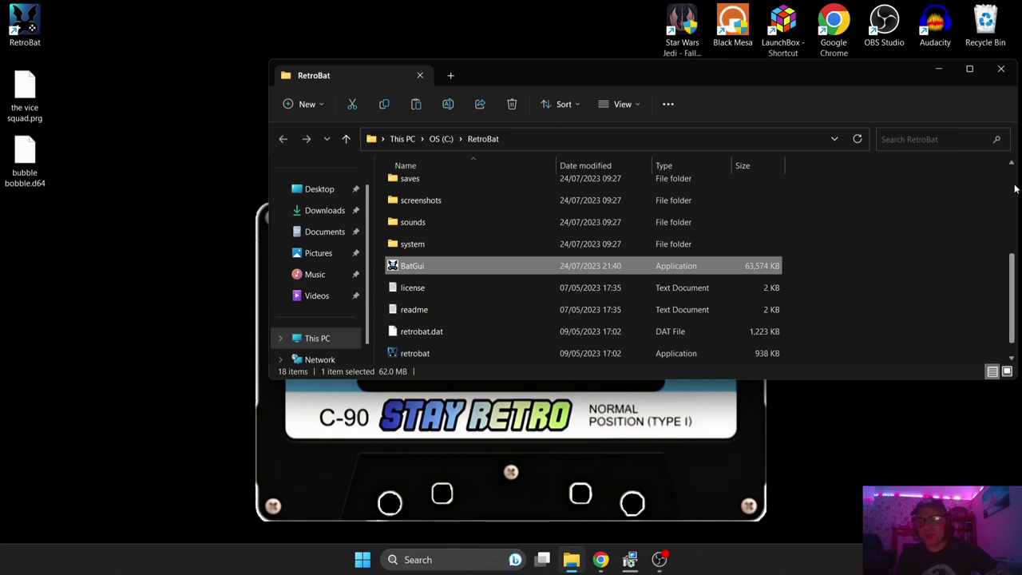
- Open the c64 folder inside RetroBat's roms folder
scroll(1015, 188, up, 3)
double_click(515, 314)
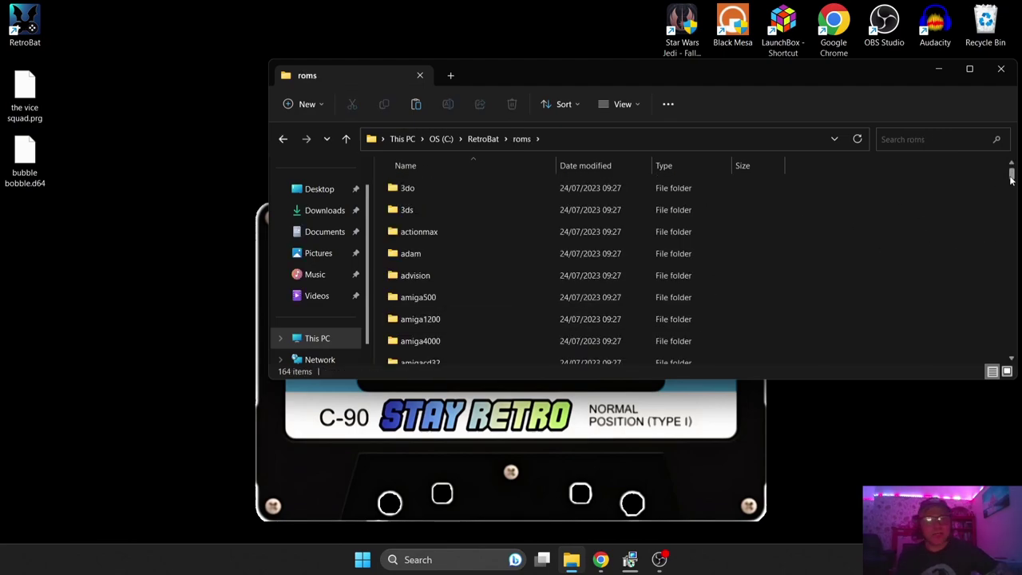
drag(1012, 179, 1011, 204)
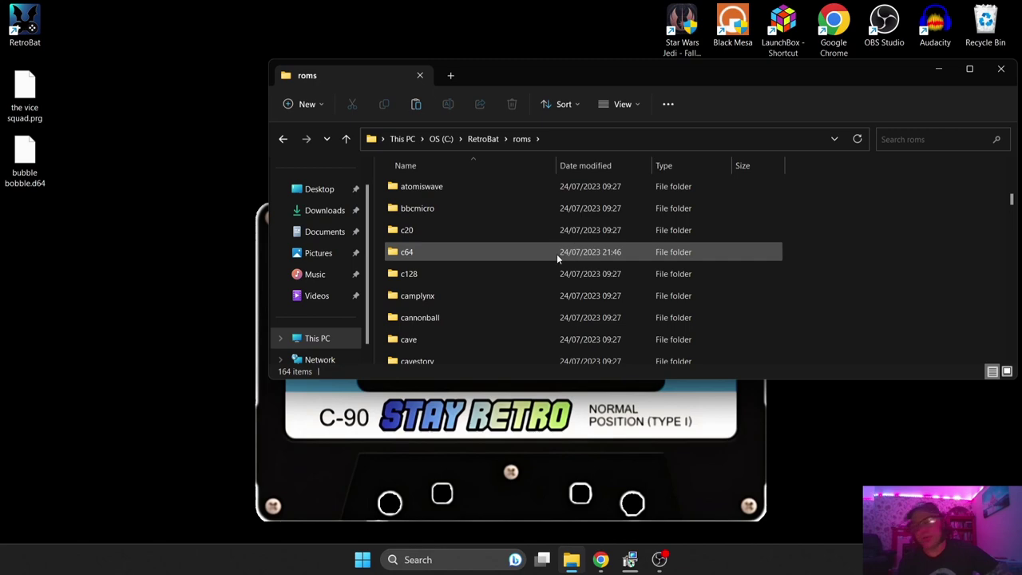
double_click(503, 258)
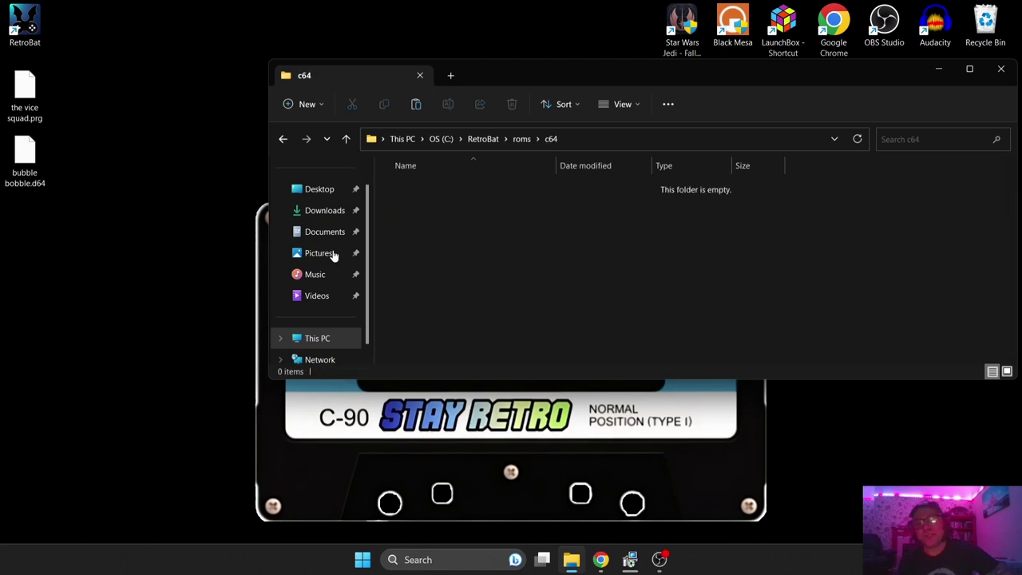
- Move the vice squad.prg and bubble bobble.d64 from the desktop into the c64 folder, and close the folder window
drag(97, 240, 524, 240)
click(524, 242)
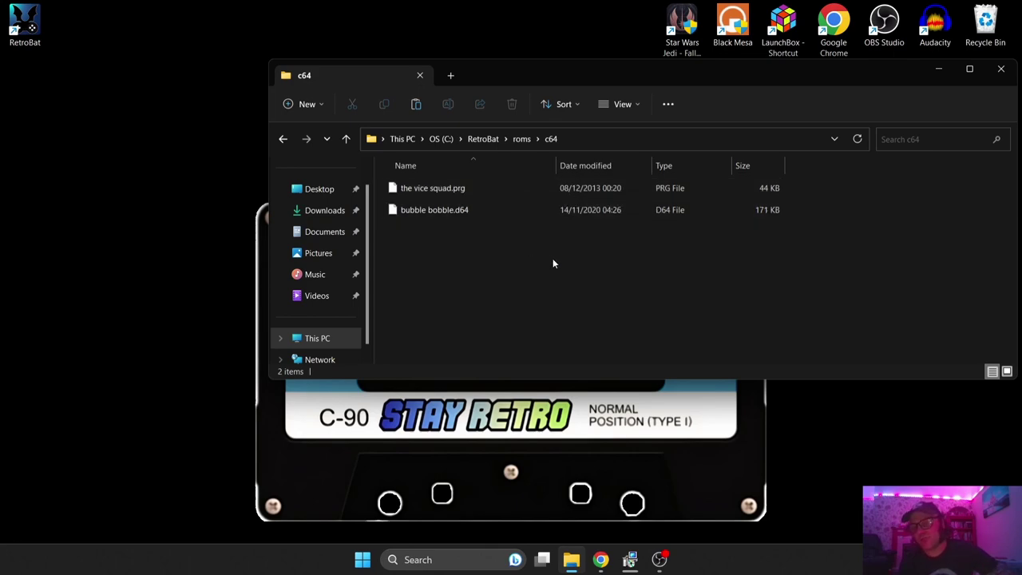
click(1001, 69)
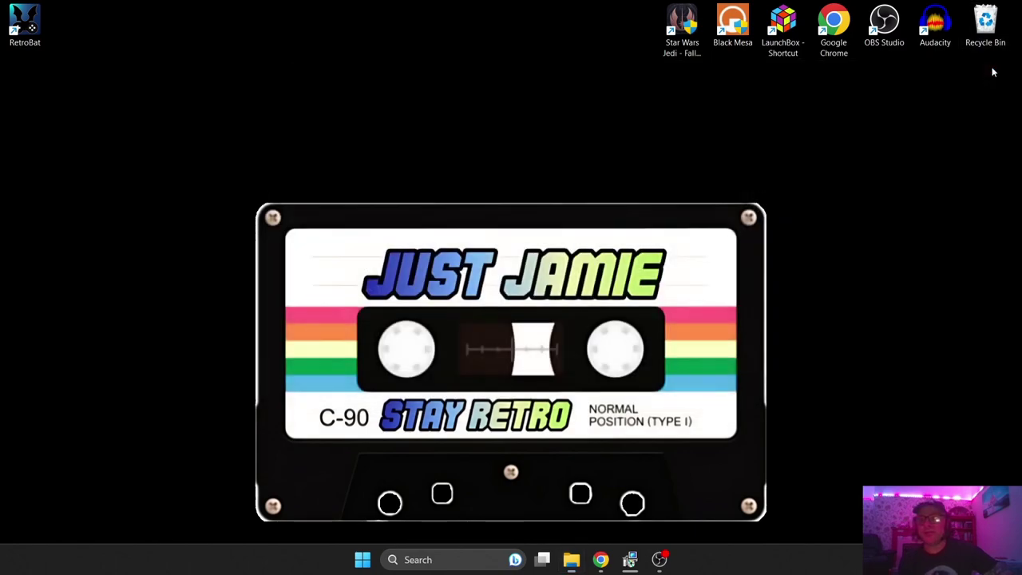
- Launch RetroBat, check which games the Commodore 64 list contains, and quit RetroBat
double_click(34, 24)
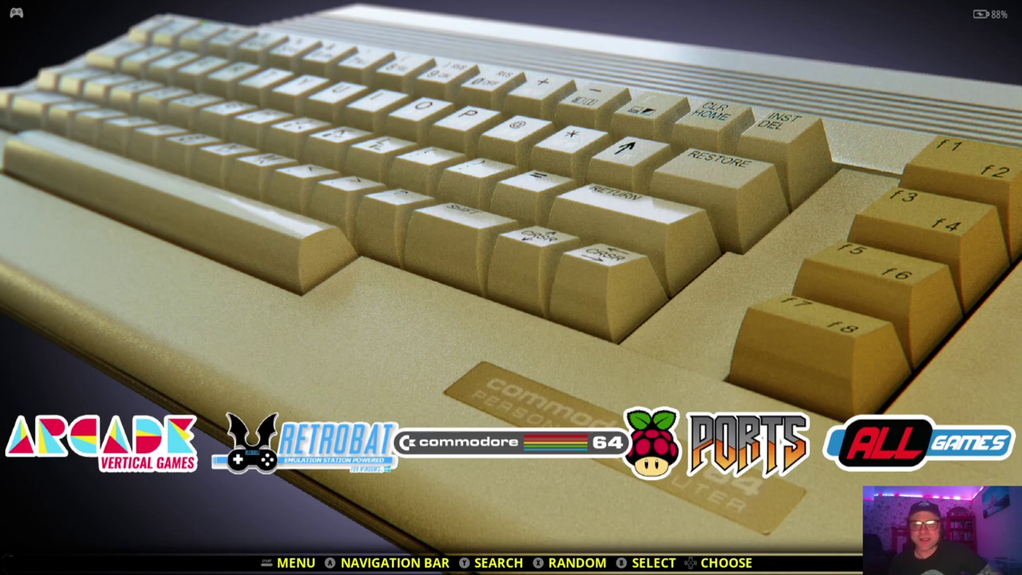
key(Return)
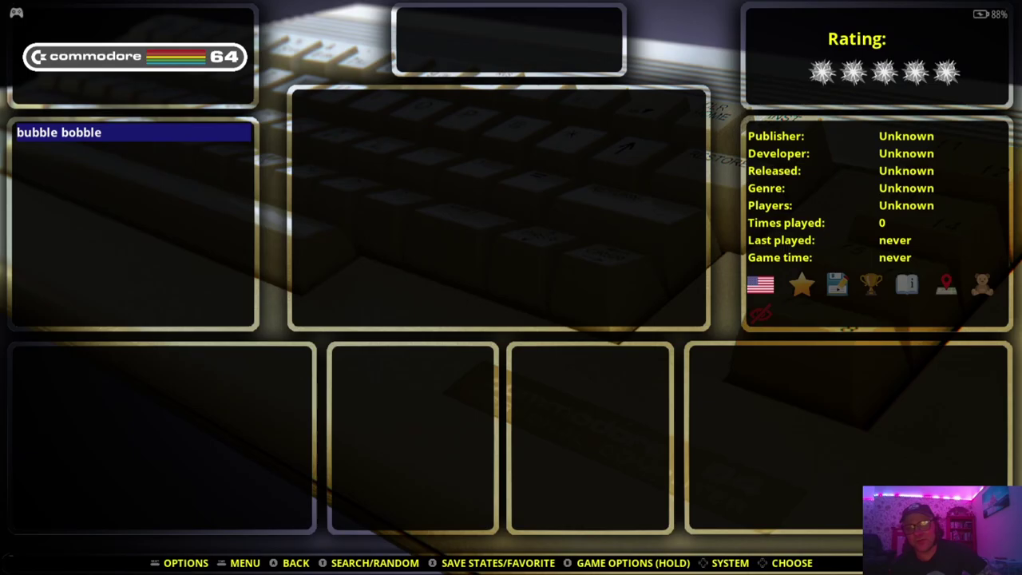
key(Escape)
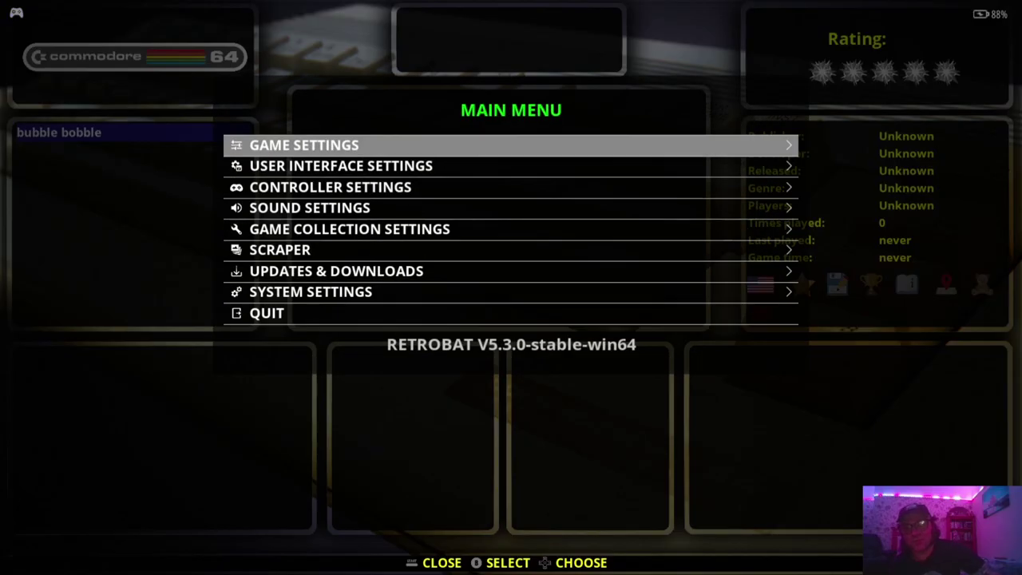
key(Up)
key(Return)
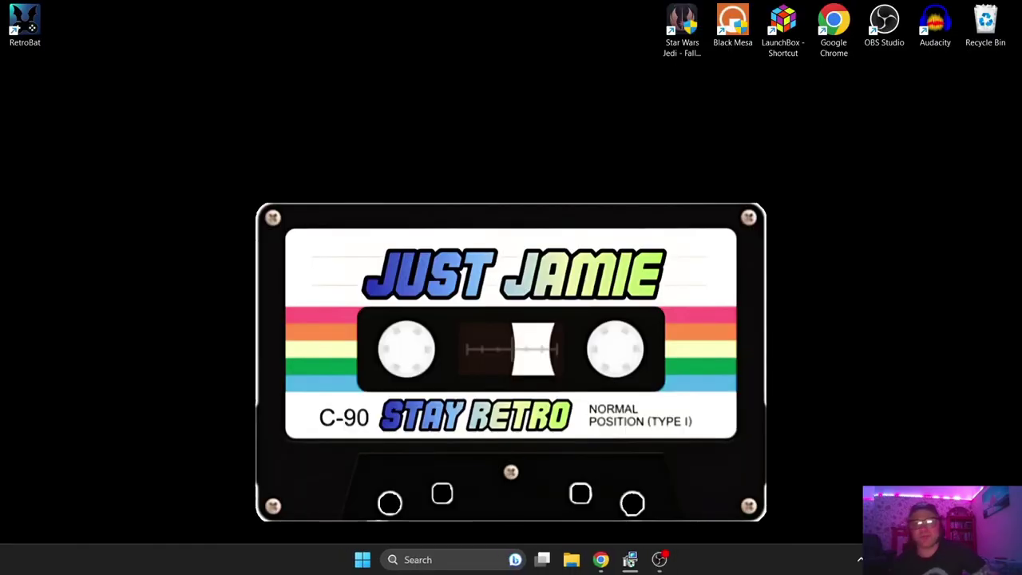
- Run BatGui again from the RetroBat installation folder and bring up its System List
right_click(18, 18)
click(85, 103)
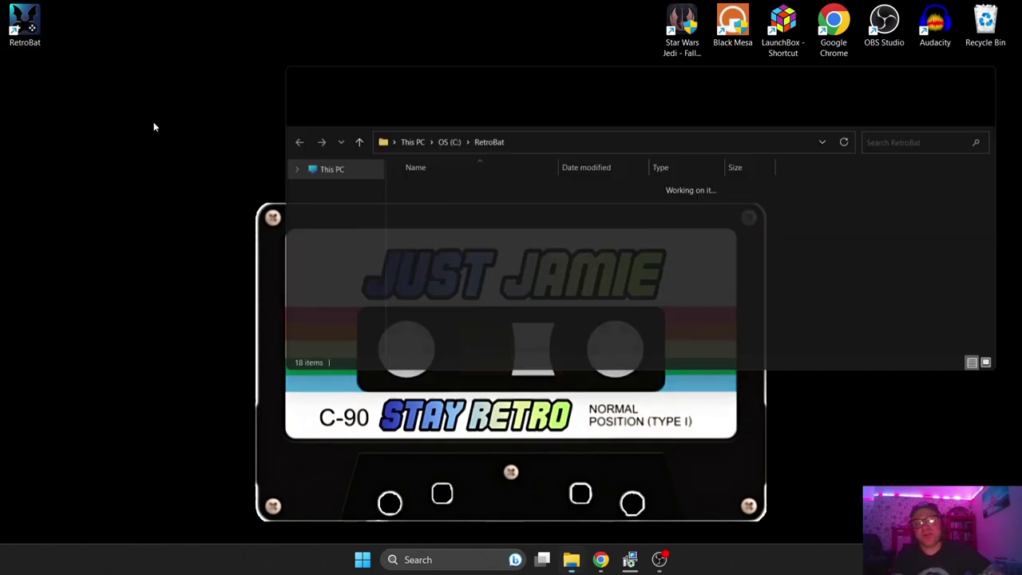
double_click(505, 269)
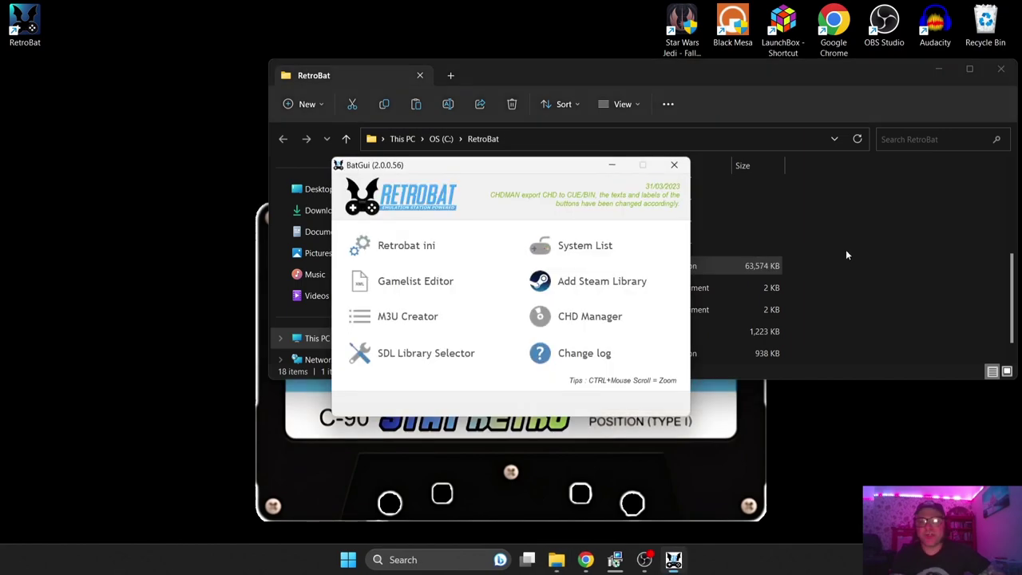
click(598, 248)
- Select c64 as the system to edit and look through its extension list
click(673, 161)
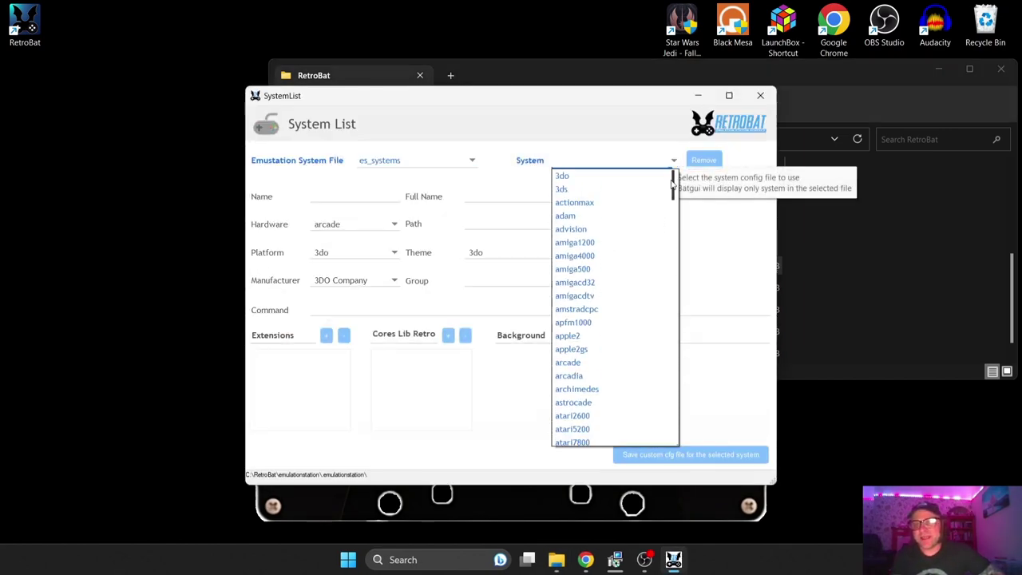
drag(675, 192, 675, 217)
click(582, 318)
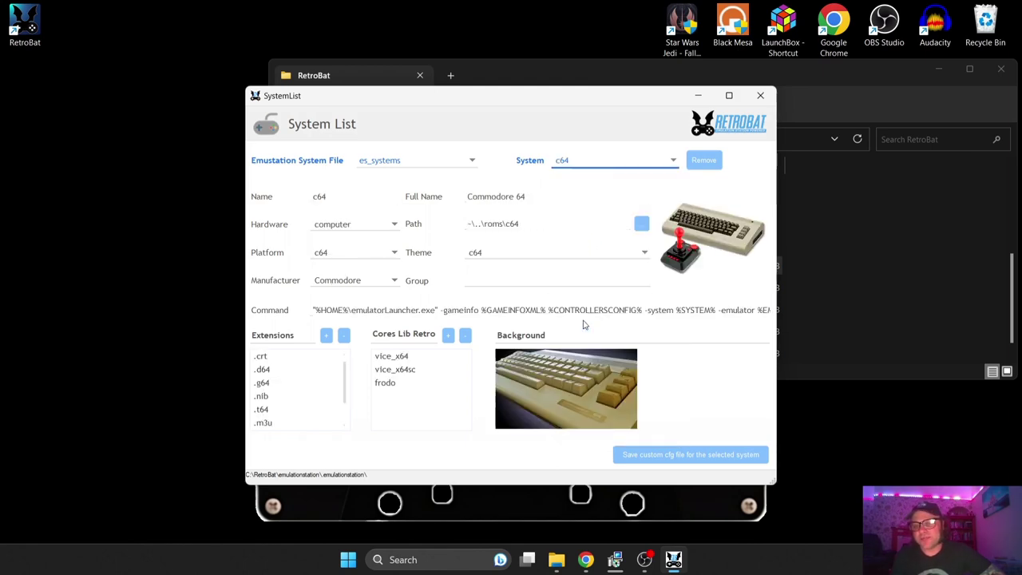
drag(345, 384, 338, 416)
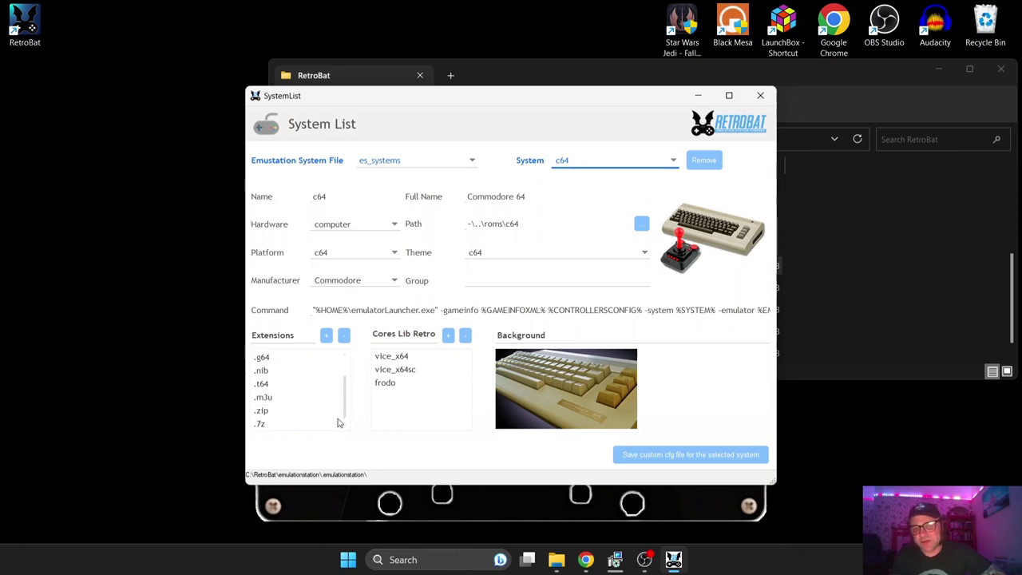
- Add the extension prg to the c64 system, save its custom cfg file, and close the System List
click(326, 336)
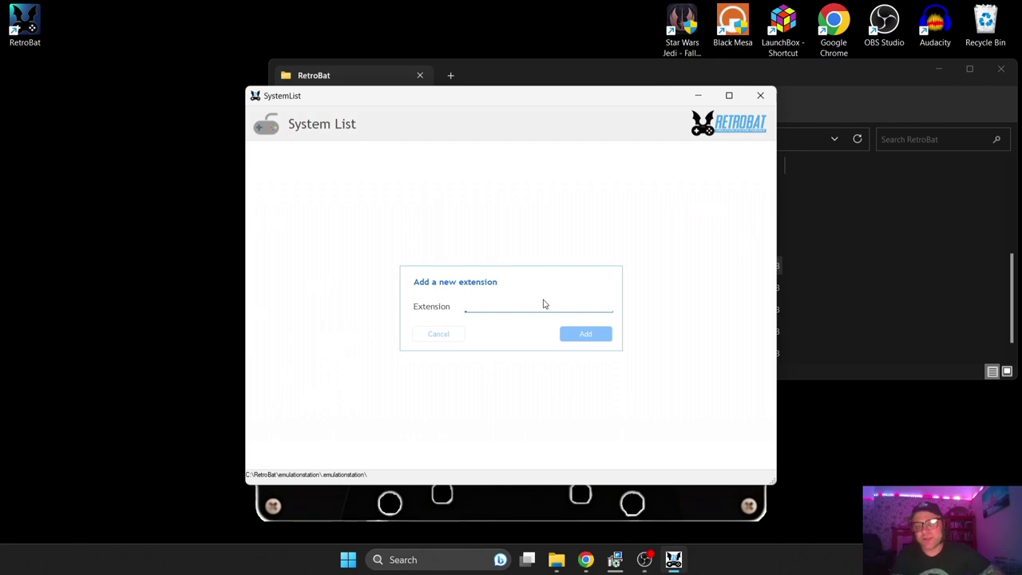
text(prg)
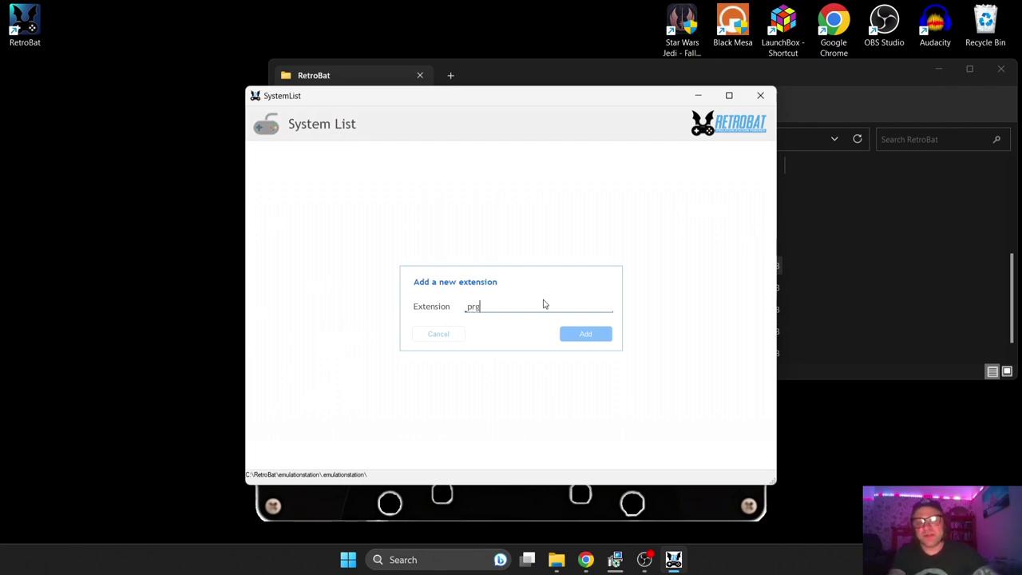
click(569, 332)
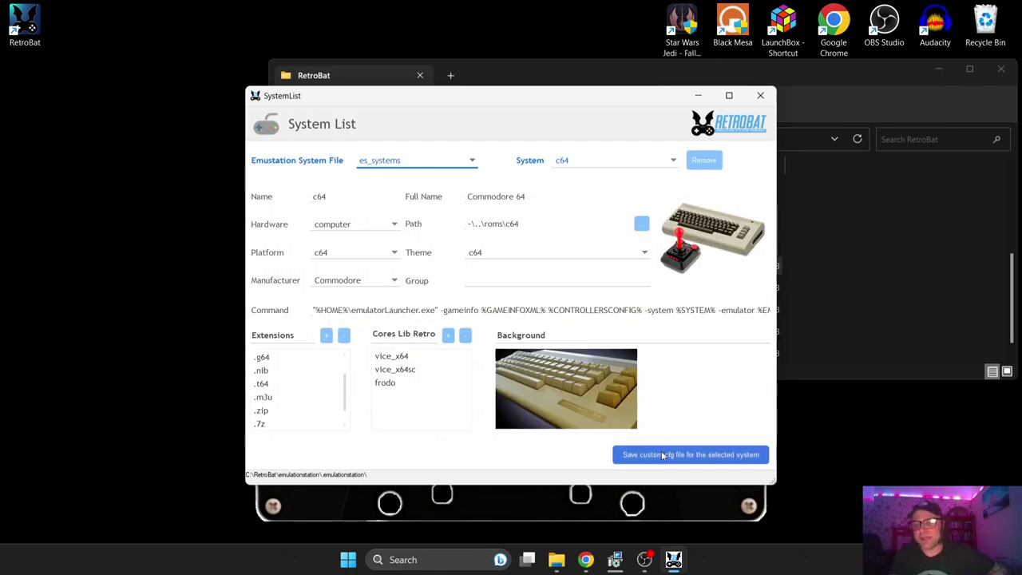
click(723, 456)
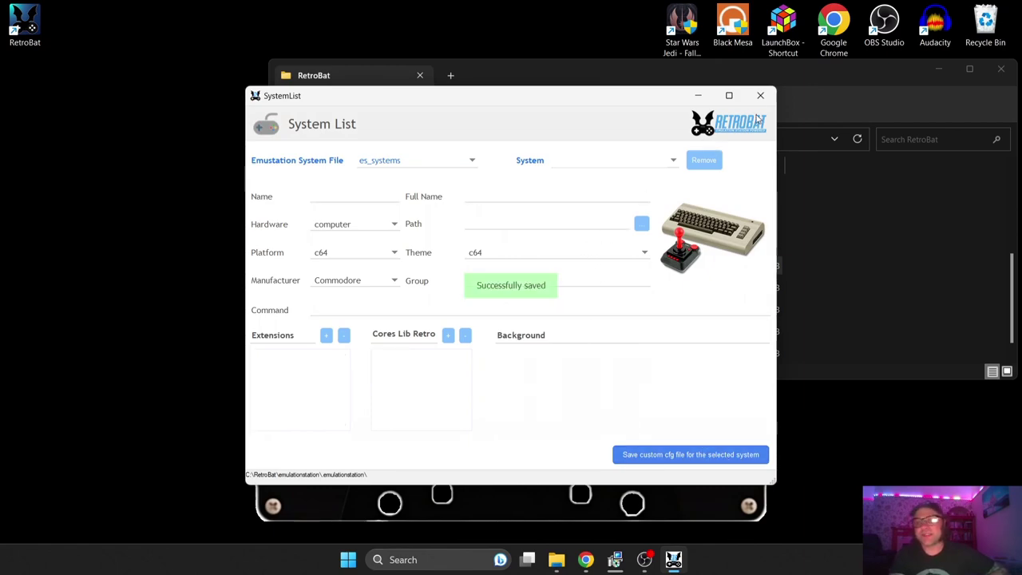
click(760, 96)
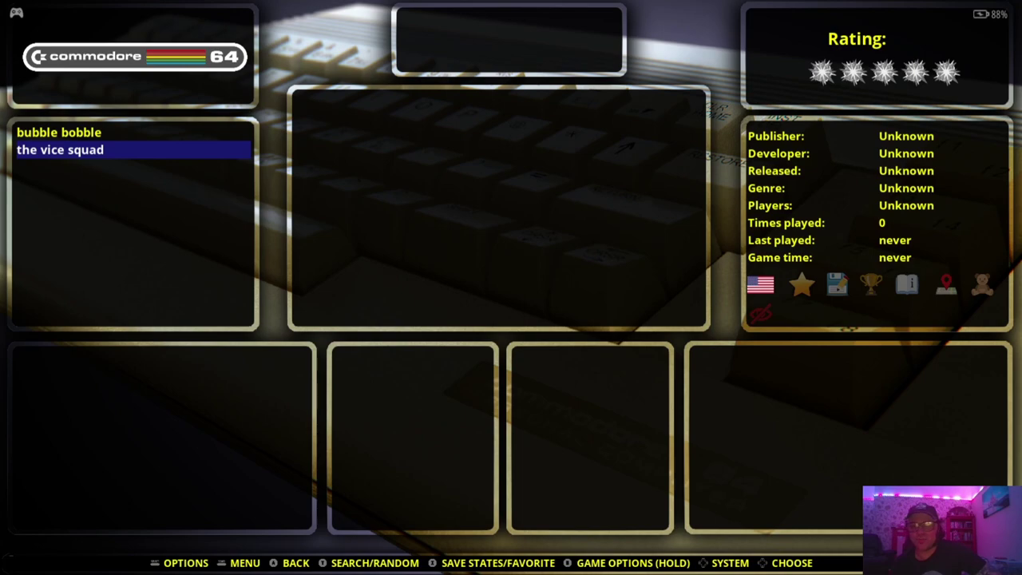
- Scrape the Commodore 64 games missing any media from ScreenScraper
key(Up)
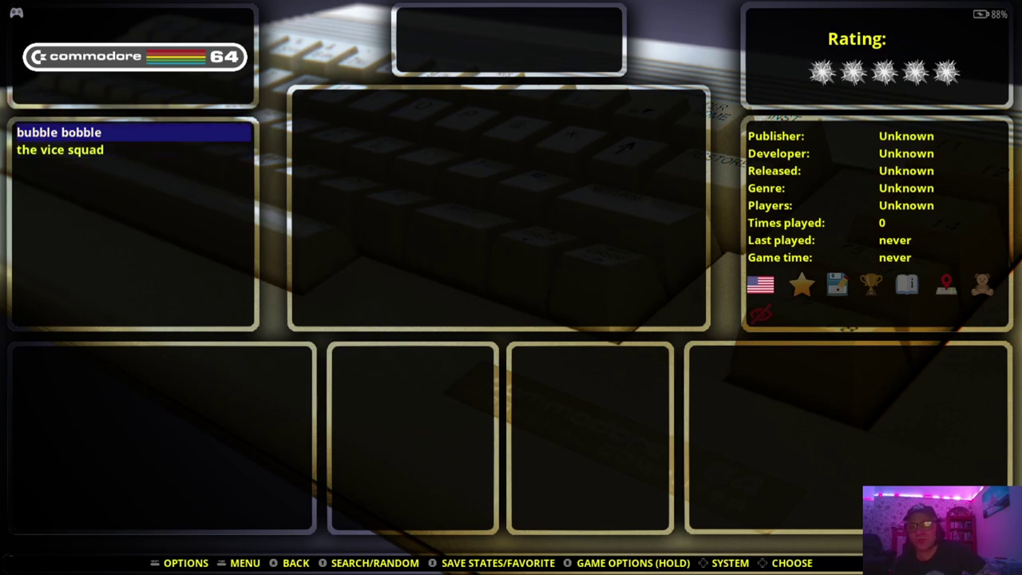
key(Escape)
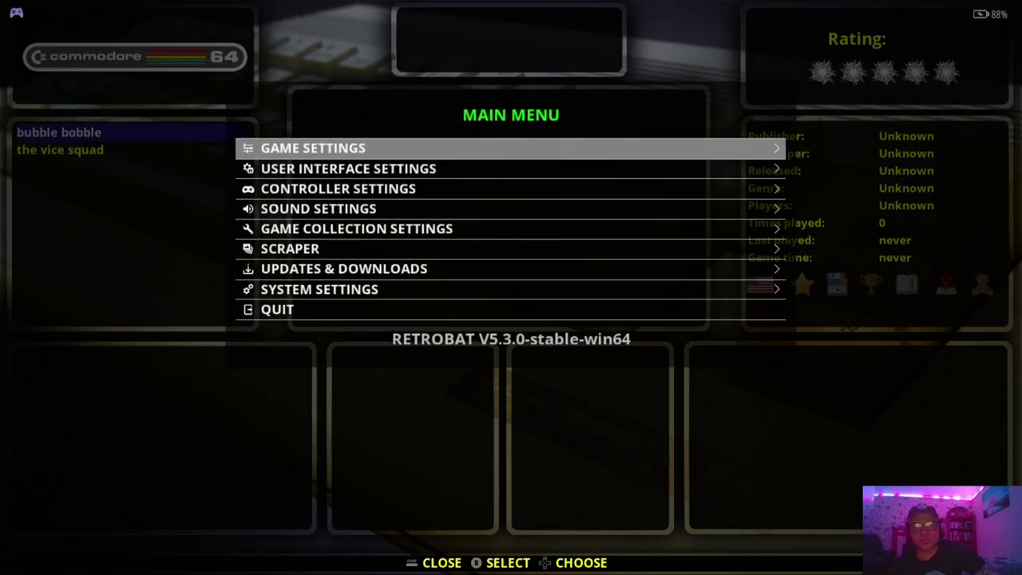
key(Up)
key(Up)
key(Up)
key(Up)
key(Return)
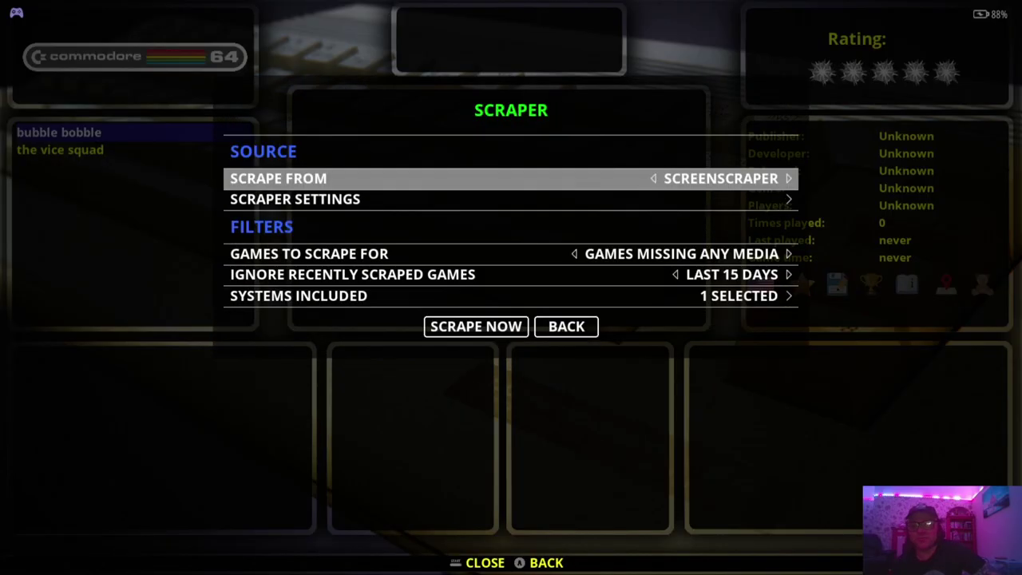
key(Up)
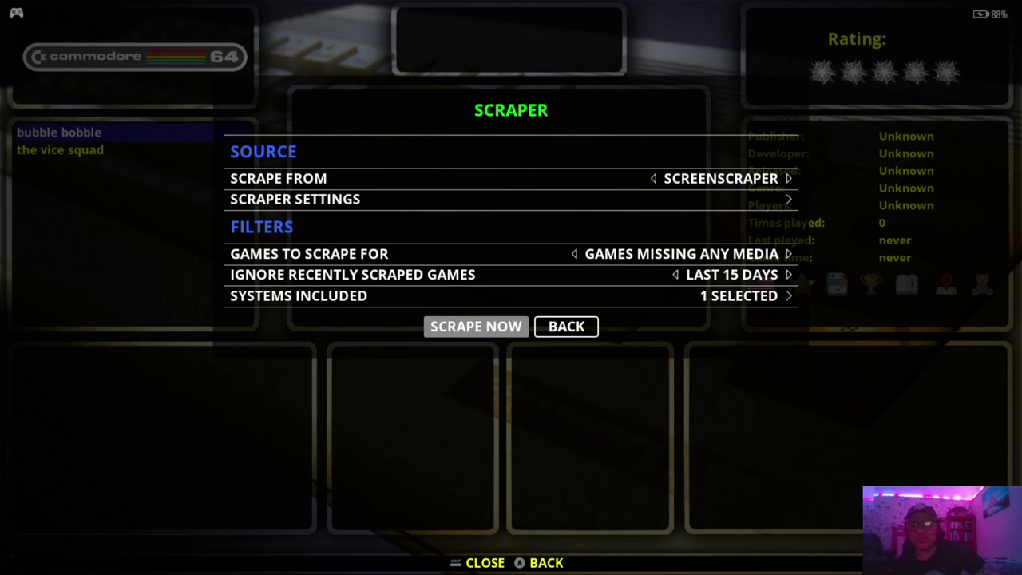
key(Return)
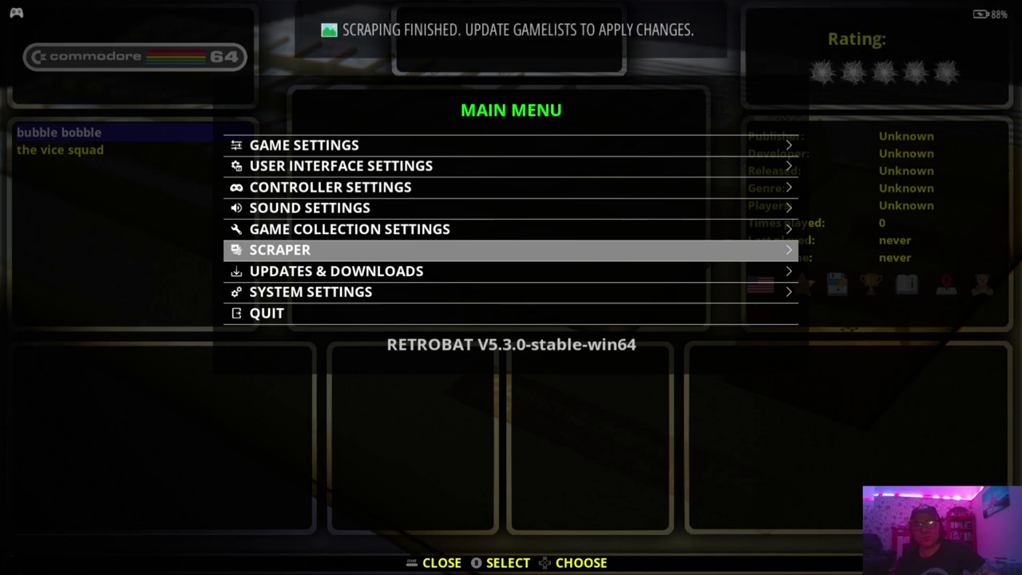
- Update the gamelists from the game settings to apply the scraped data
key(Up)
key(Up)
key(Up)
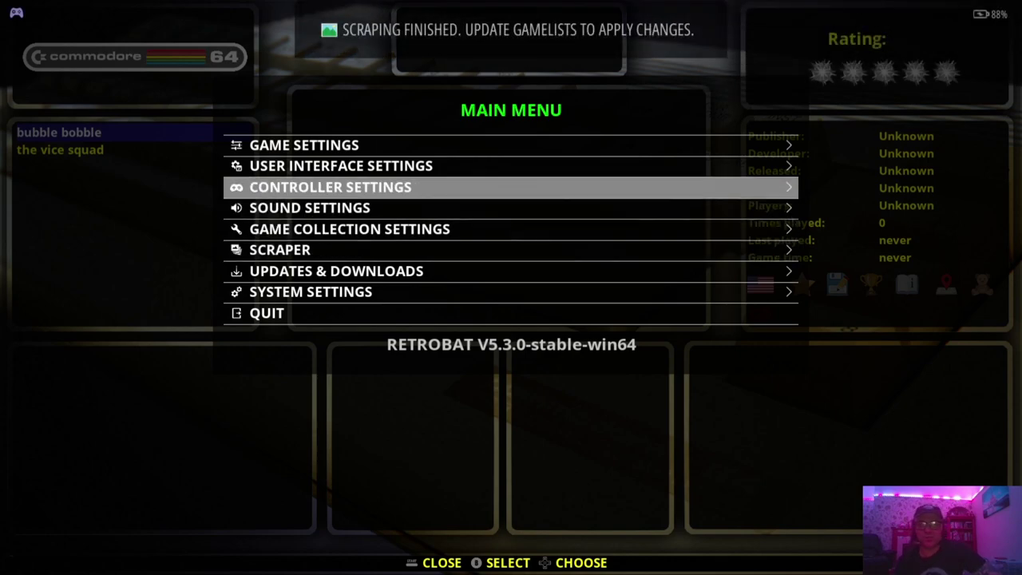
key(Up)
key(Up)
key(Return)
key(Return)
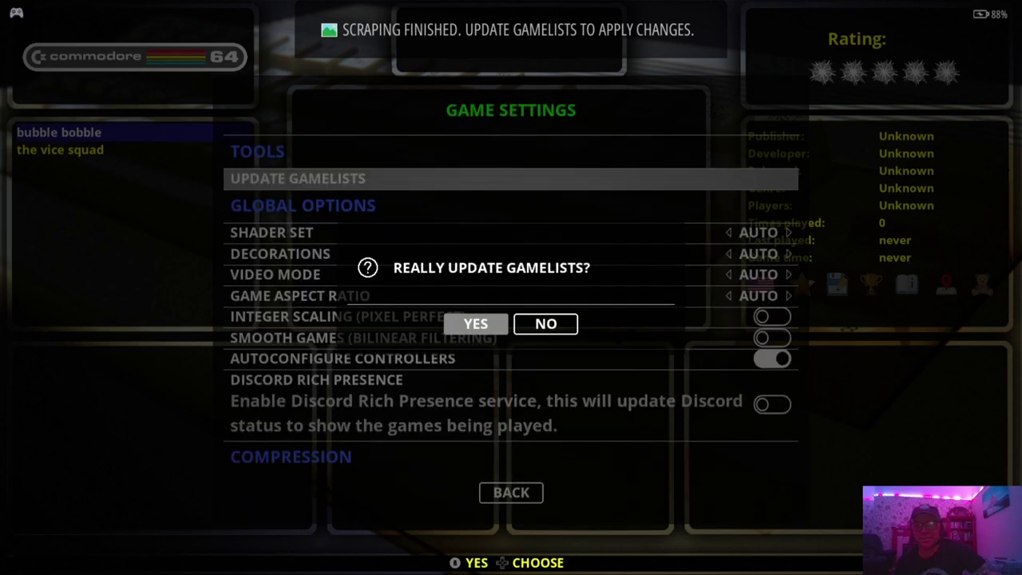
key(Return)
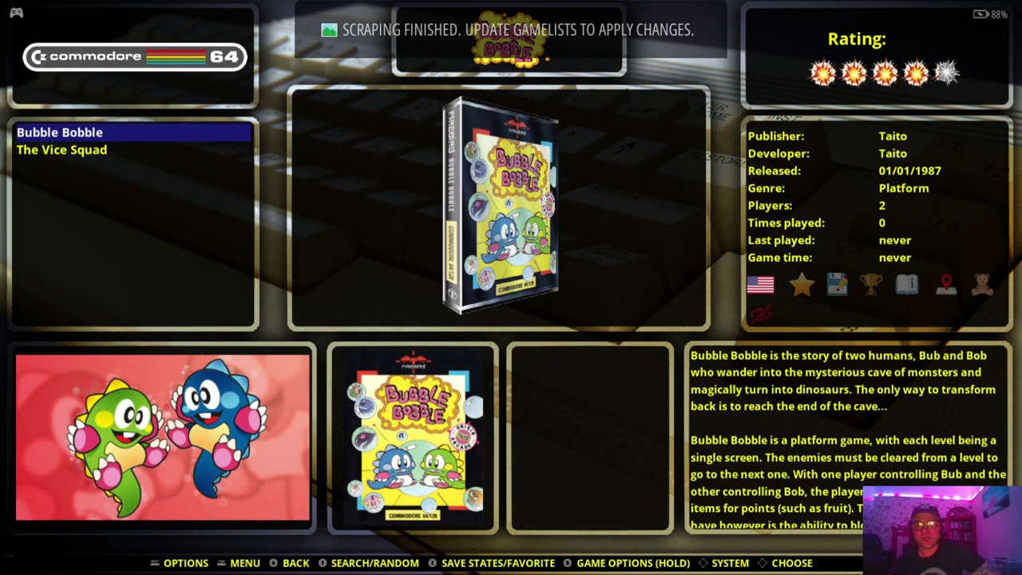
- Examine the scraped artwork, video and details of Bubble Bobble and The Vice Squad in the game list
key(Down)
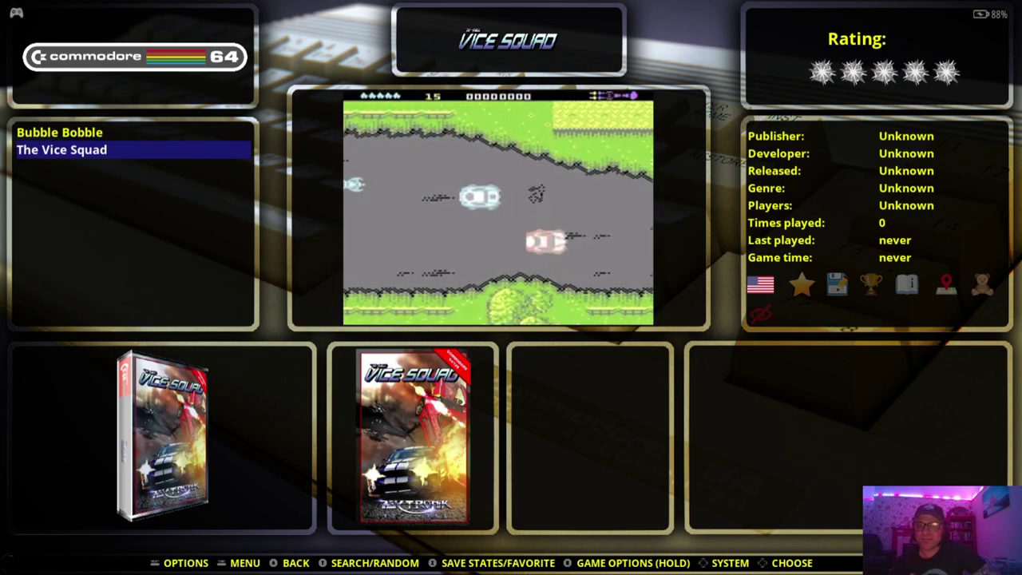
key(Up)
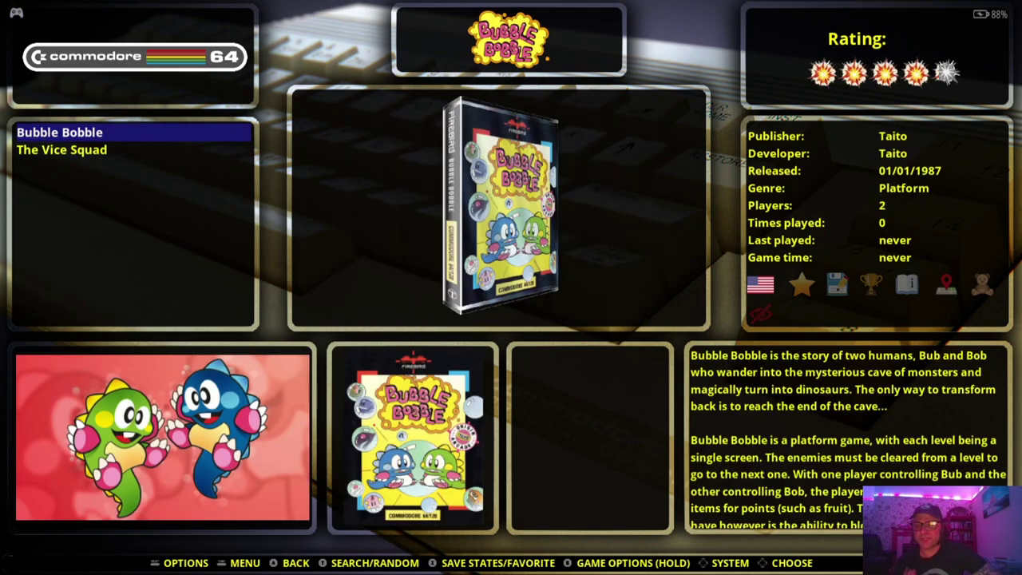
key(Down)
key(Up)
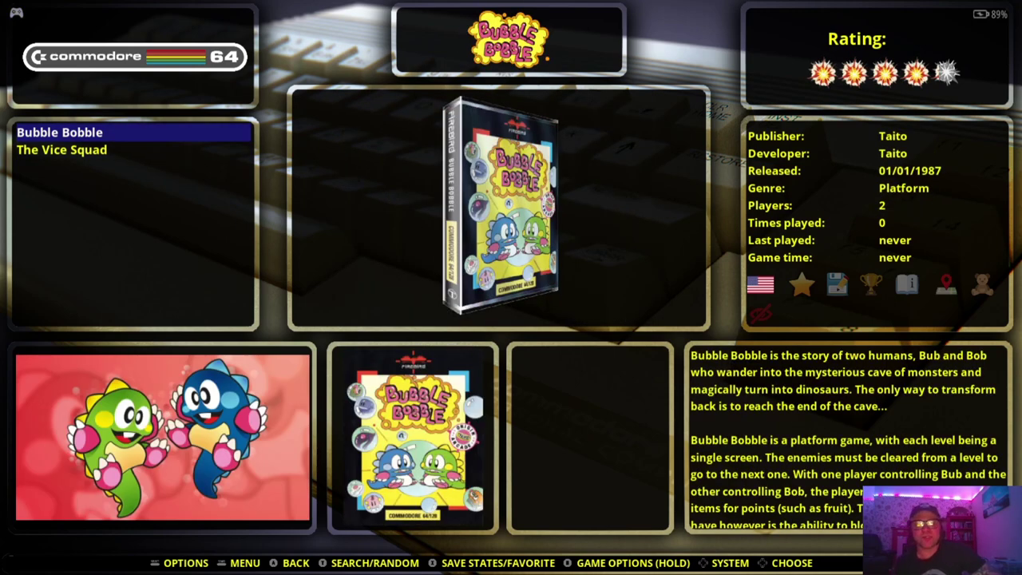
key(Down)
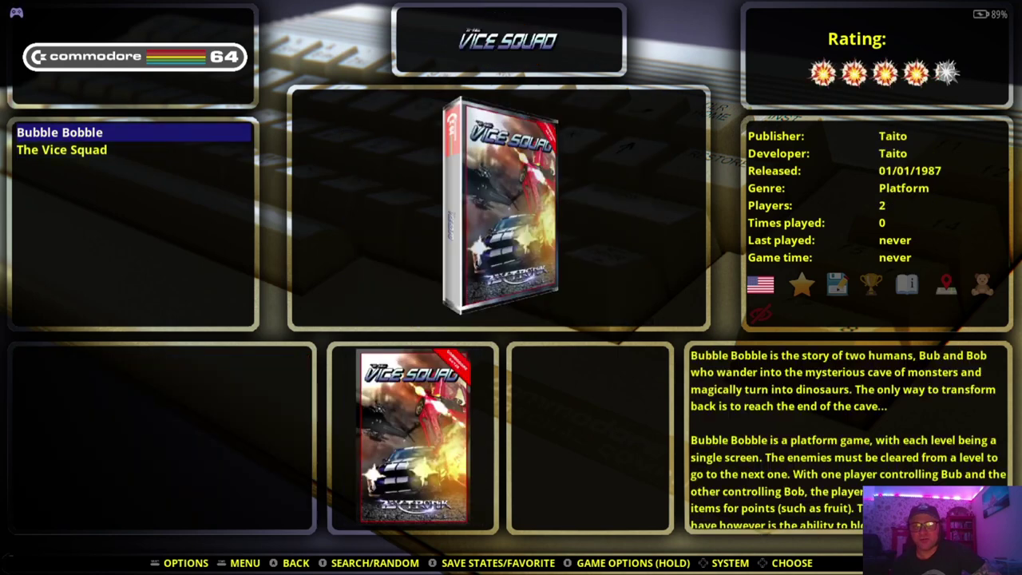
key(Up)
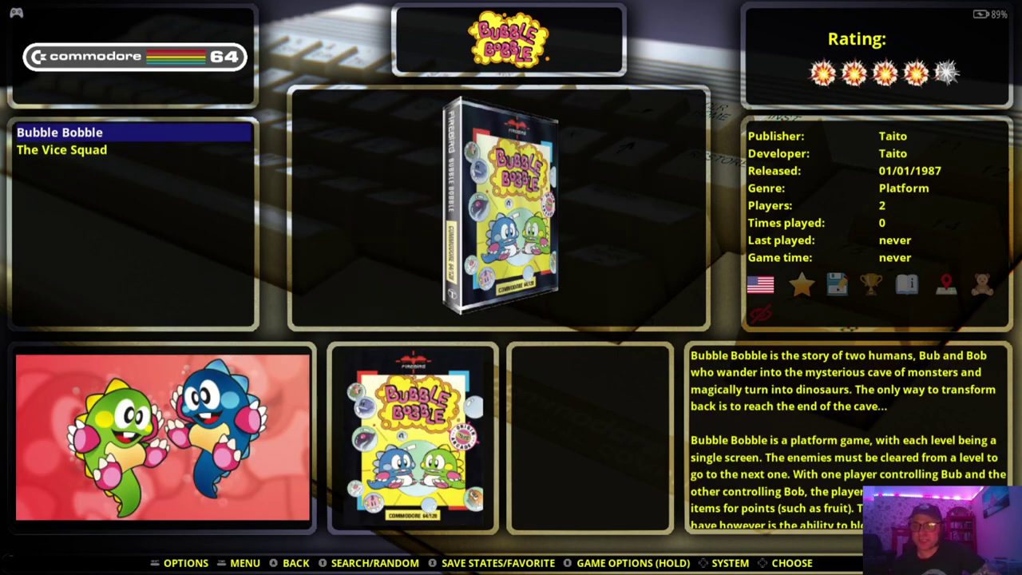
- Set the Commodore 64 system's emulator to LIBRETRO: VICE X64 in the advanced system options and return to the game list
key(F1)
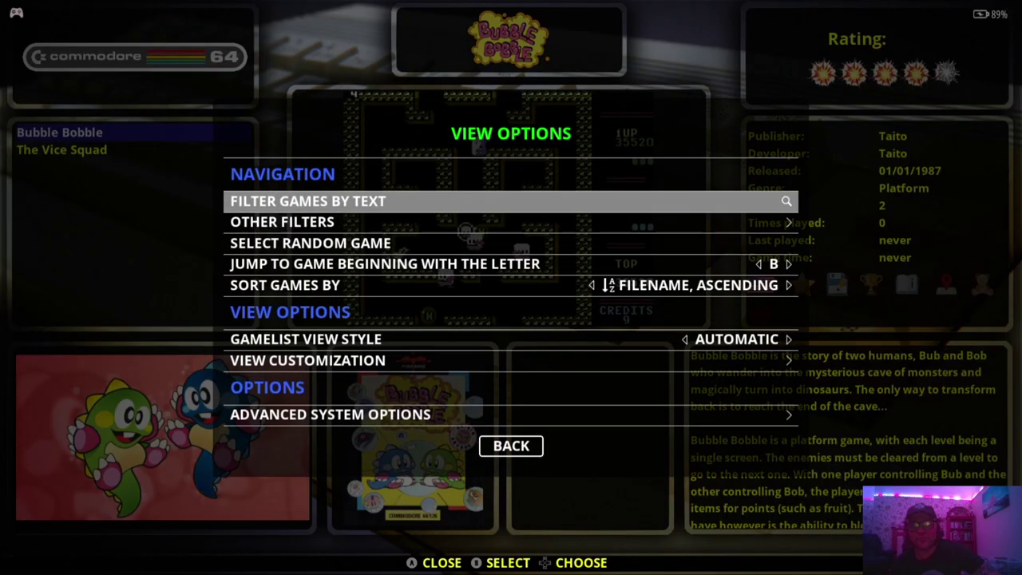
key(Up)
key(Up)
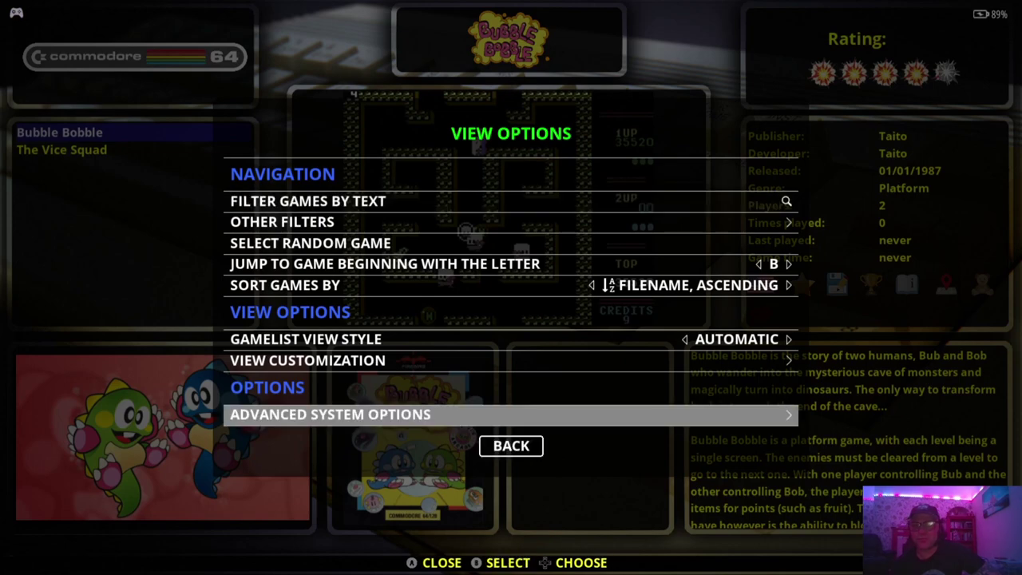
key(Return)
key(Return)
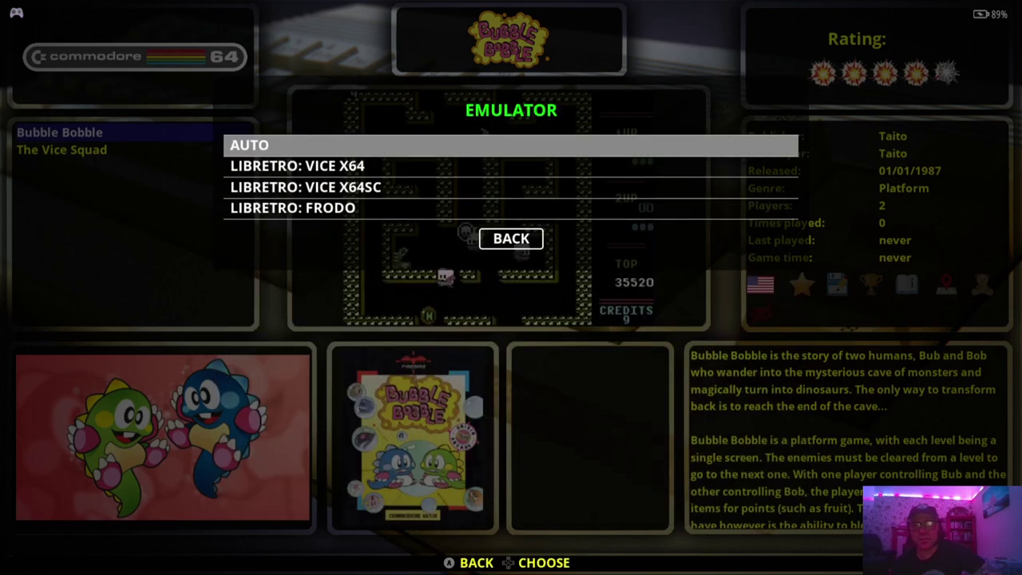
key(Down)
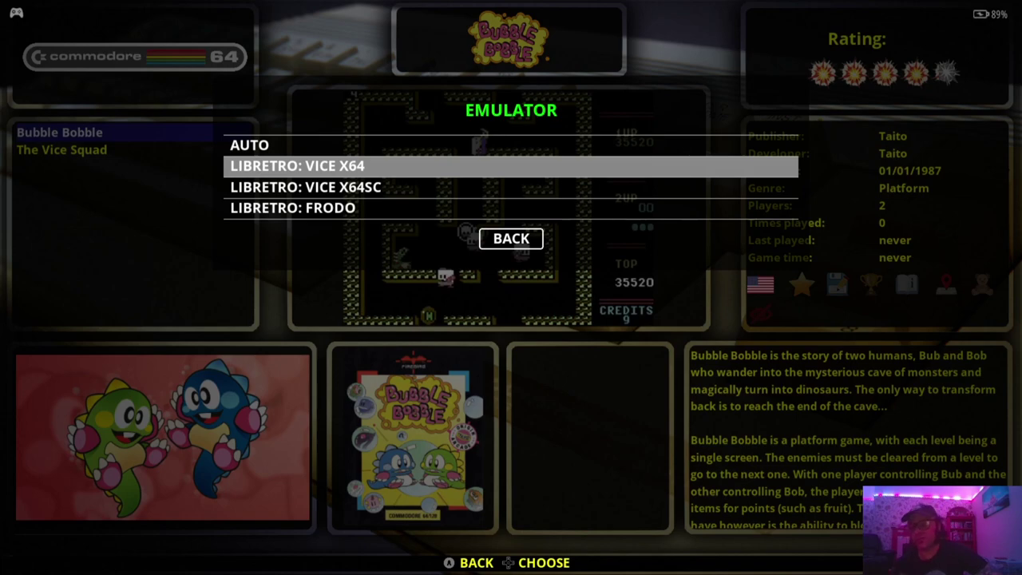
key(Return)
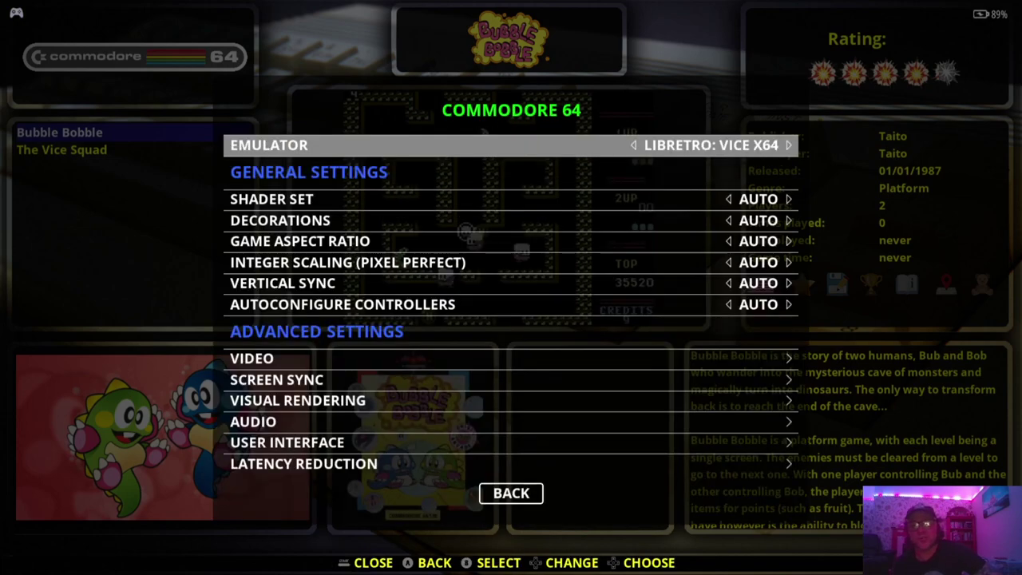
key(Up)
key(BackSpace)
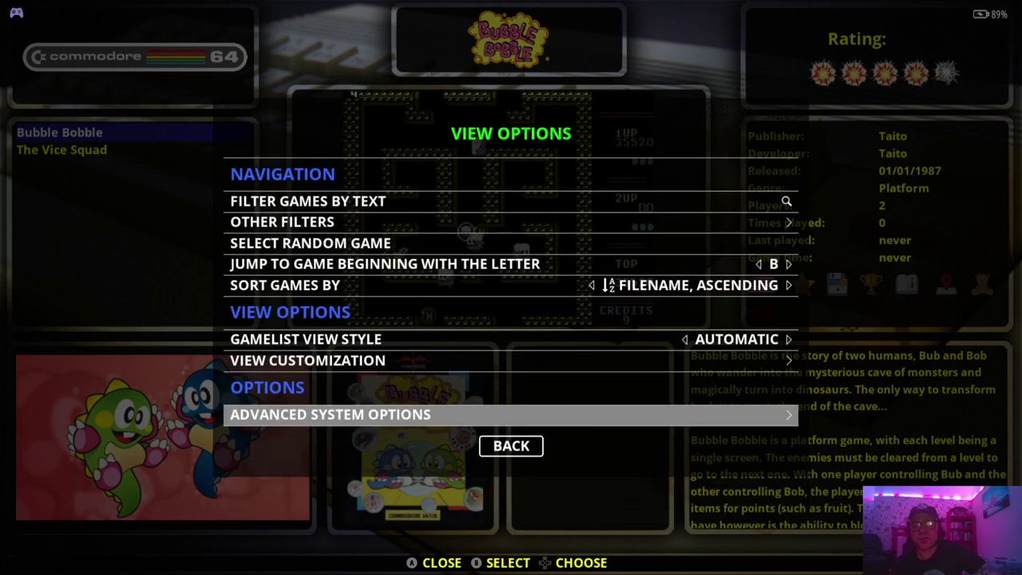
key(BackSpace)
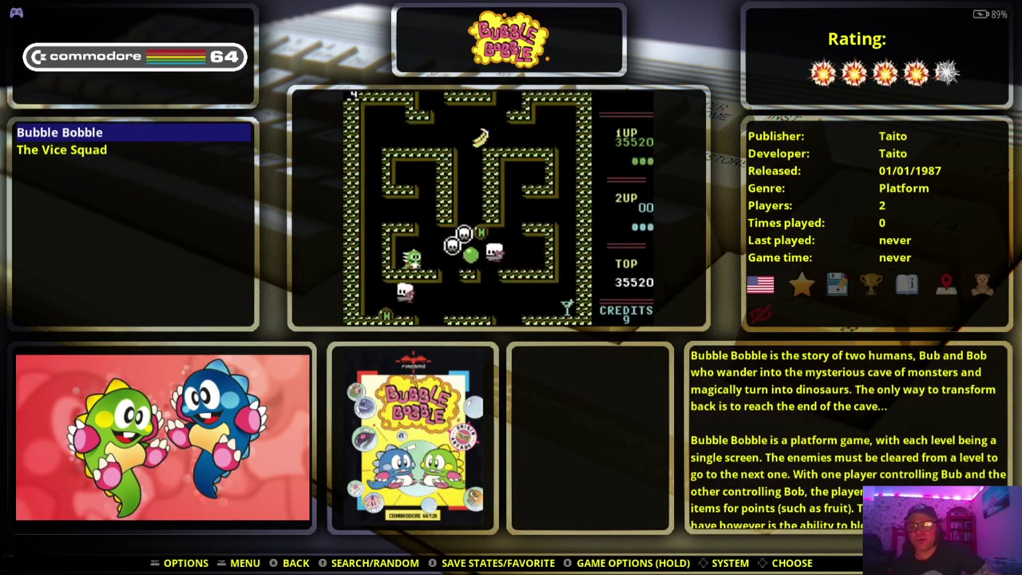
- Launch Bubble Bobble and briefly view the emulator's on-screen keyboard
key(Return)
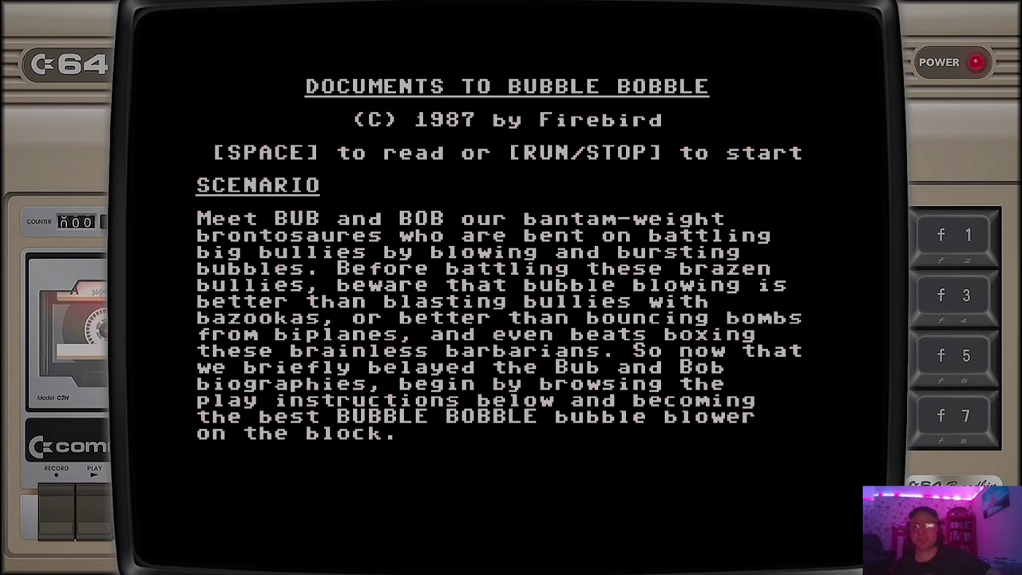
key(F12)
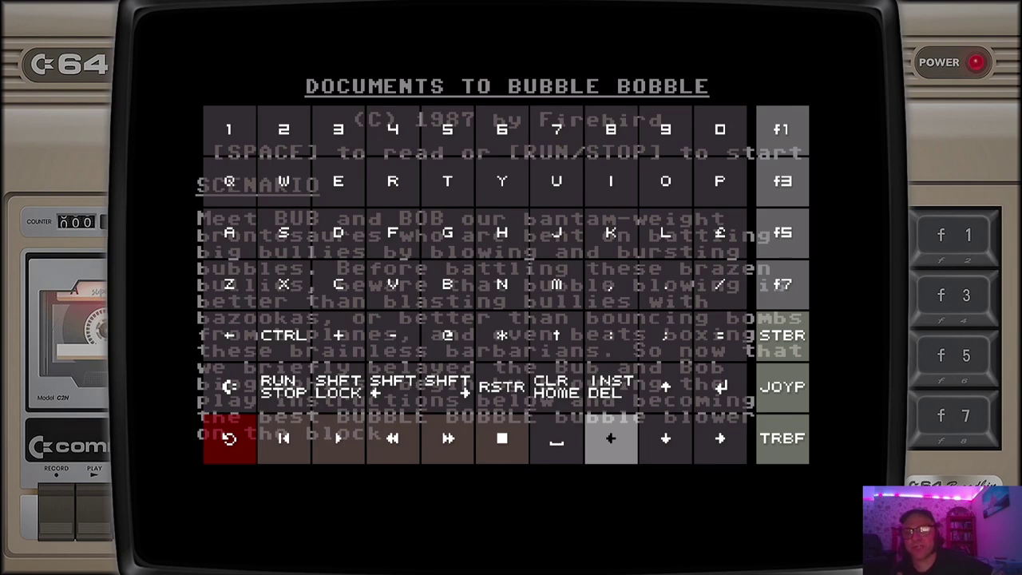
key(Escape)
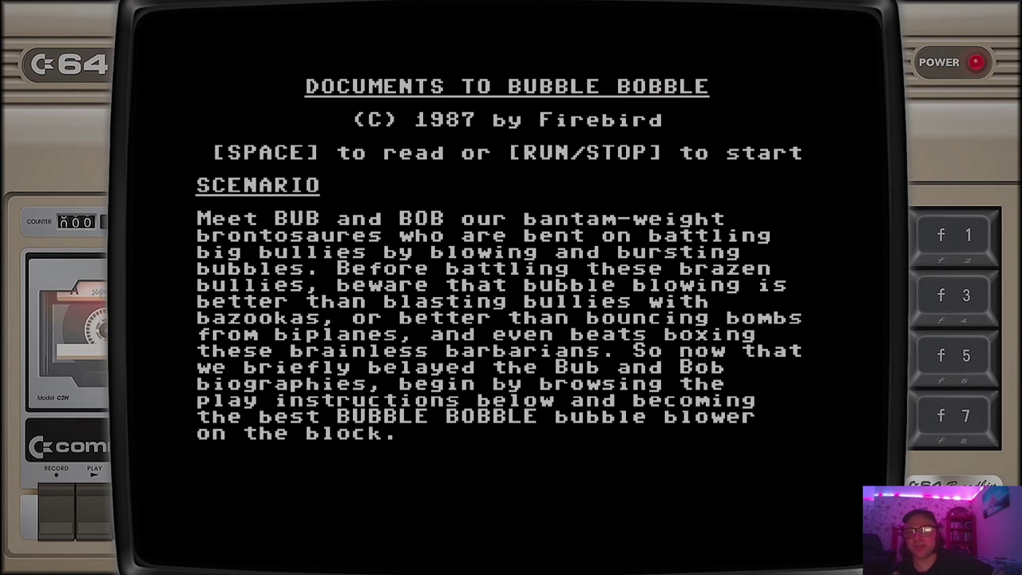
- Send RUN/STOP with the emulator's on-screen keyboard to get past the Bubble Bobble documents page
key(F12)
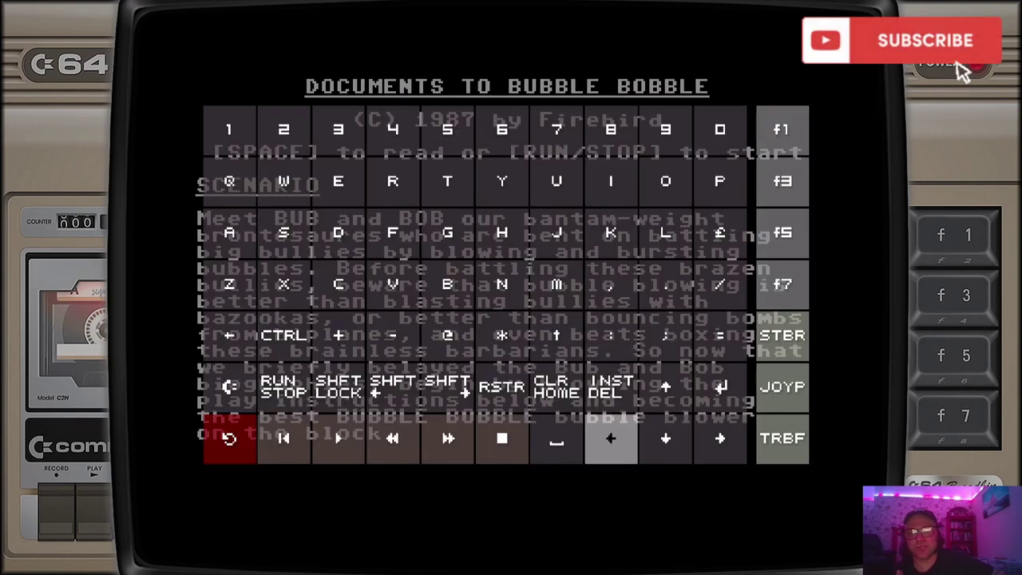
key(Up)
key(Up)
key(Left)
key(Left)
key(Left)
key(Left)
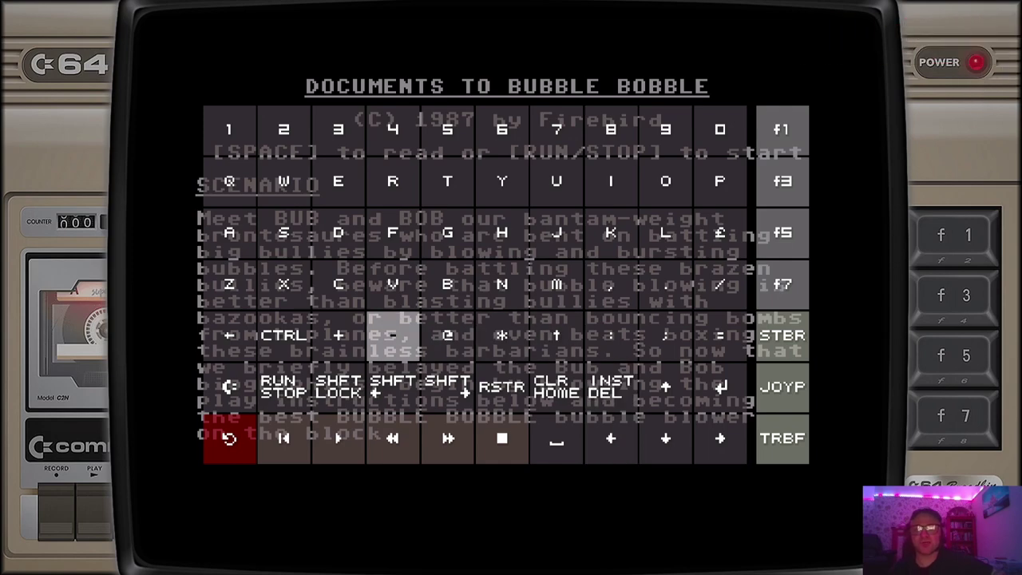
key(Left)
key(Down)
key(Left)
key(Return)
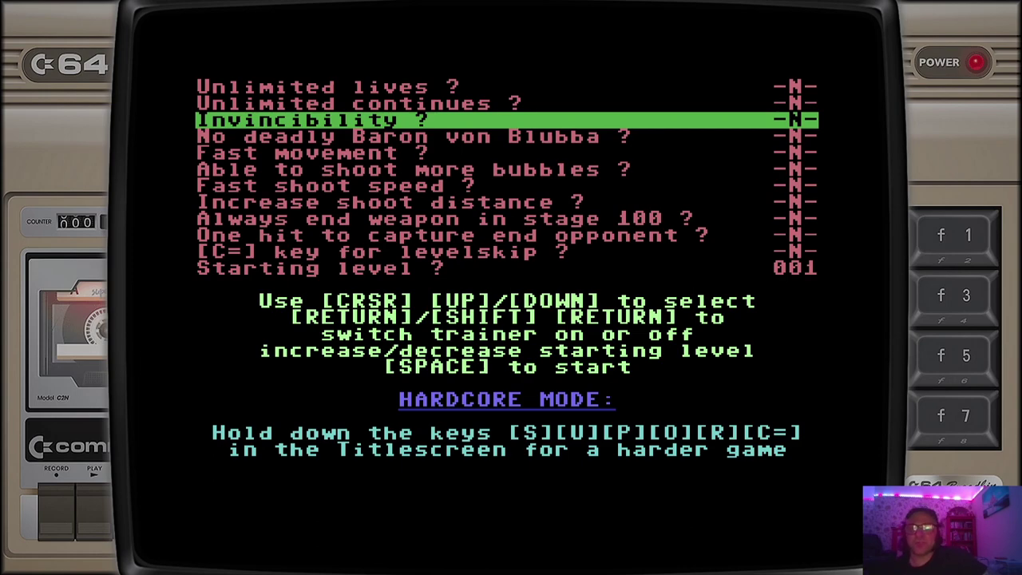
- Go down the trainer options to Starting level, leave all trainers off, and start the game
key(F12)
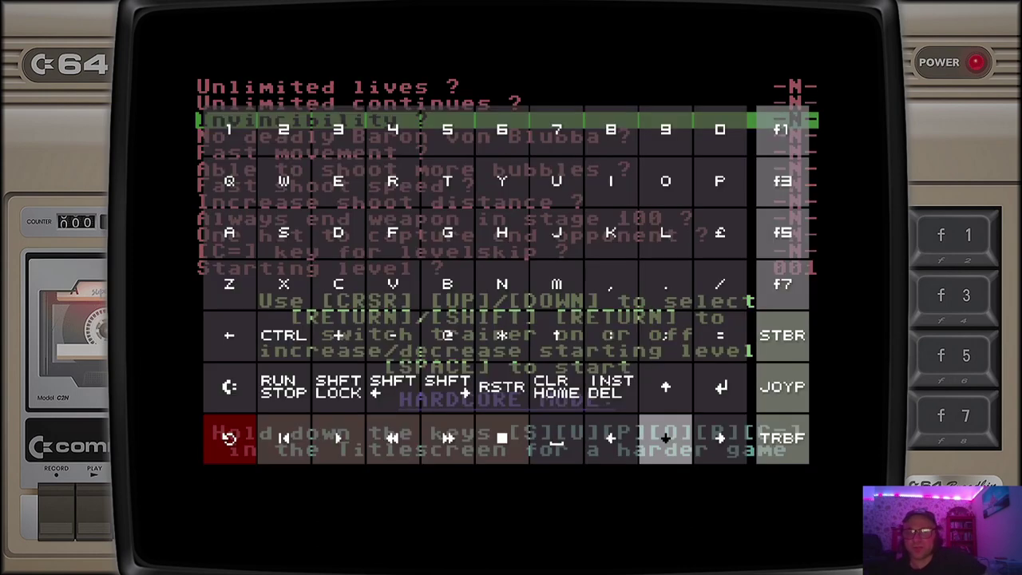
key(Down)
key(Down)
key(Down)
key(Down)
key(Down)
key(Down)
key(Down)
key(Down)
key(Down)
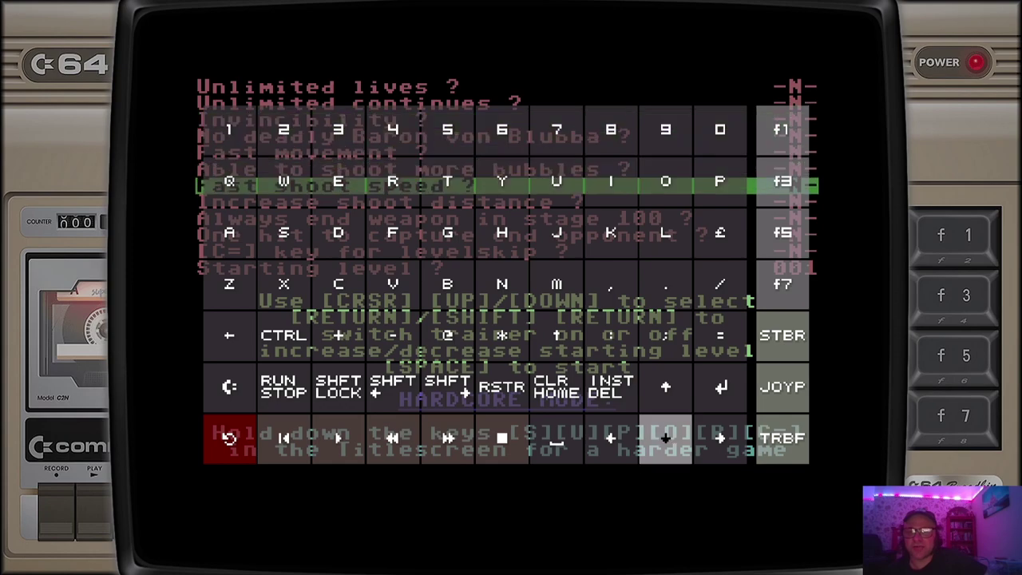
key(F12)
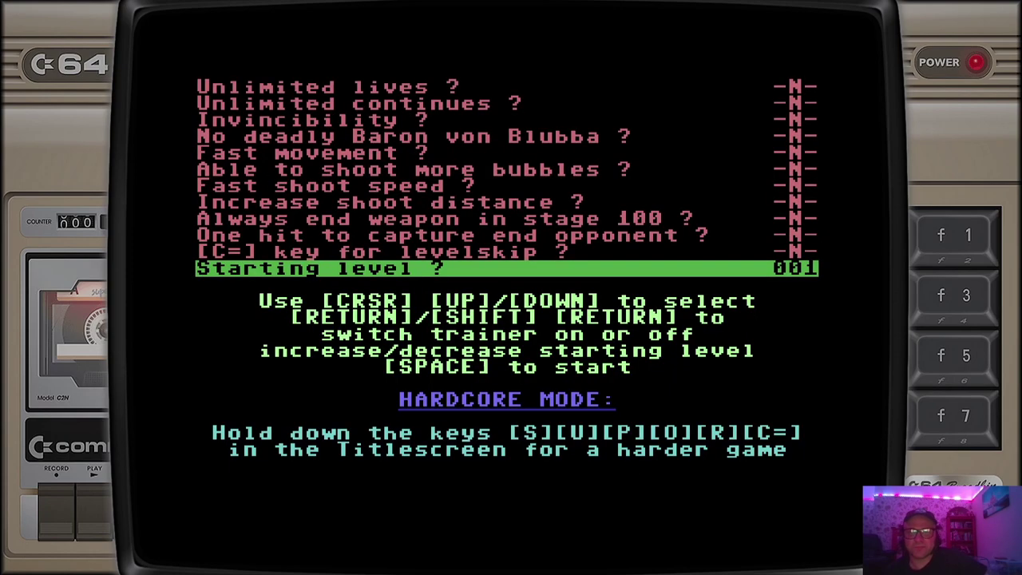
key(space)
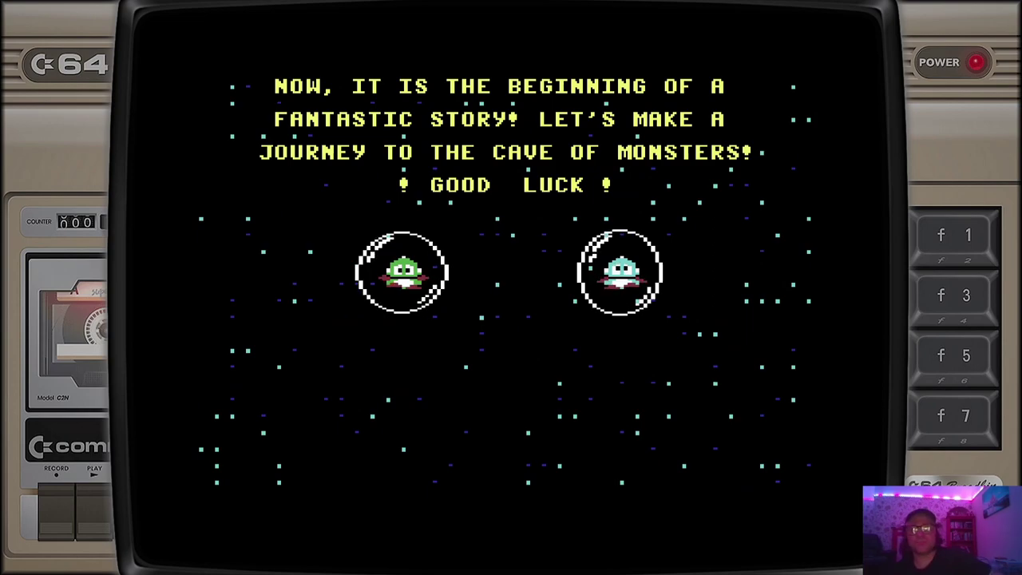
- Show the emulator's status bar through the on-screen keyboard during play and hide it again
key(F12)
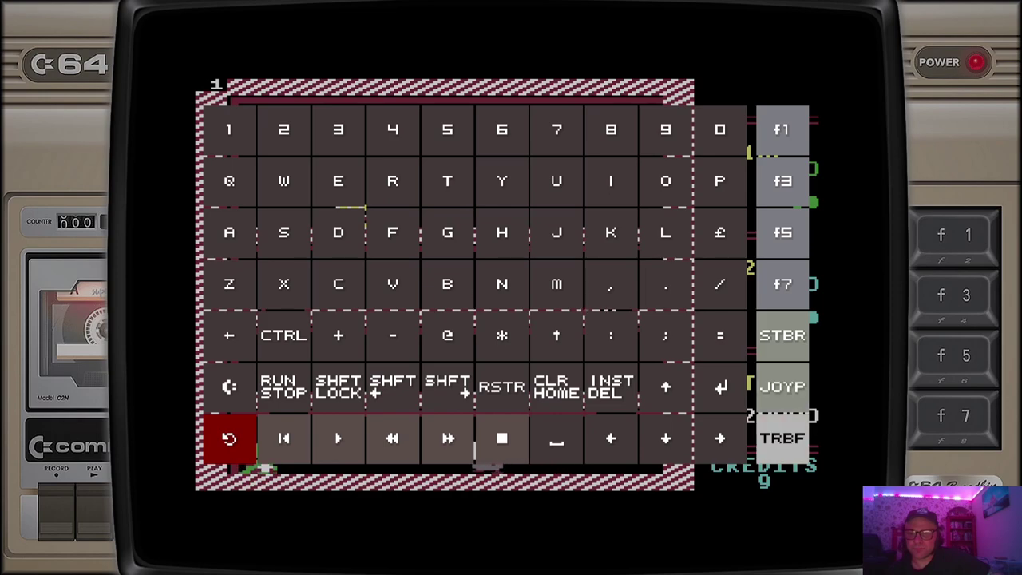
key(F12)
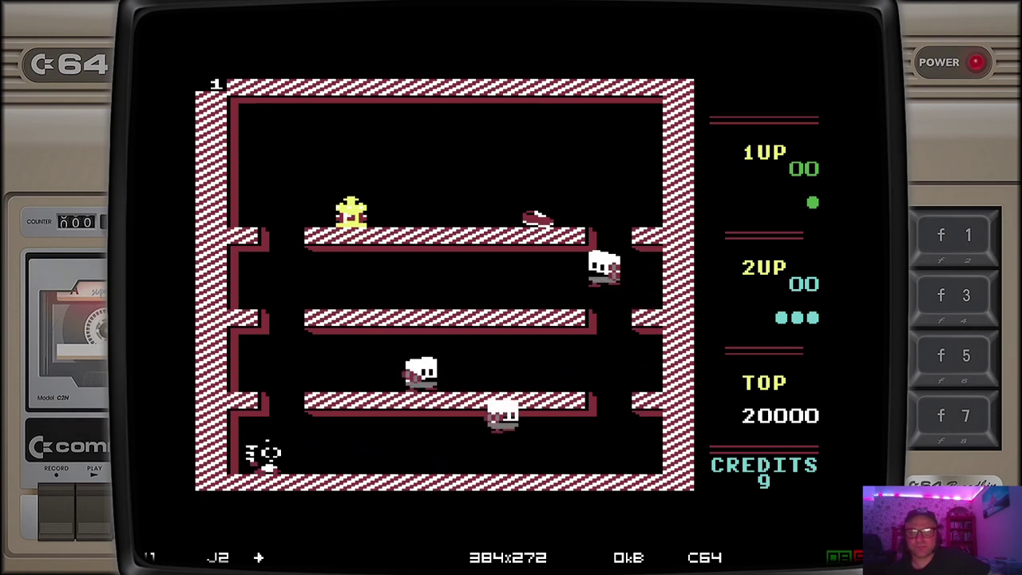
key(F12)
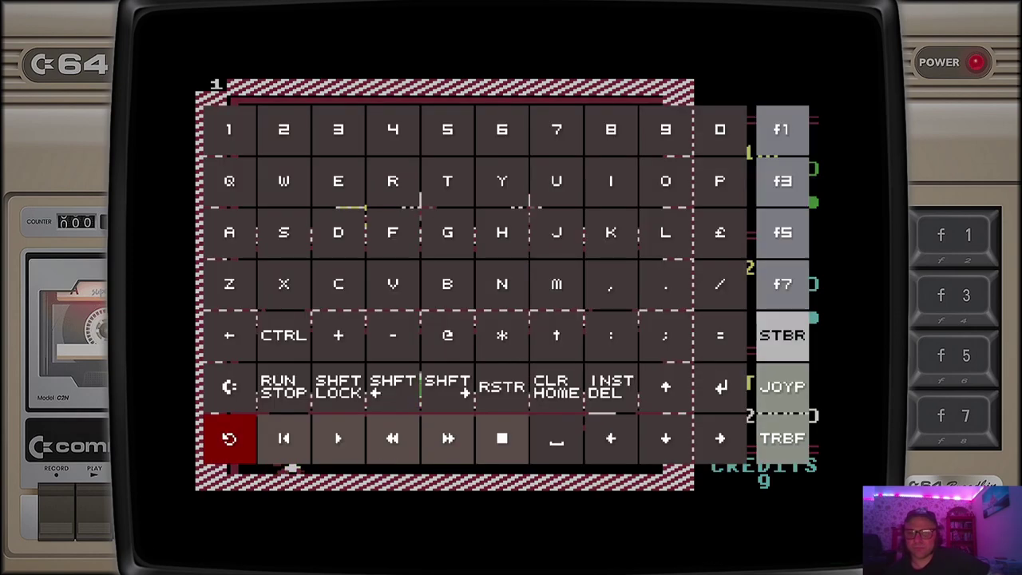
key(F12)
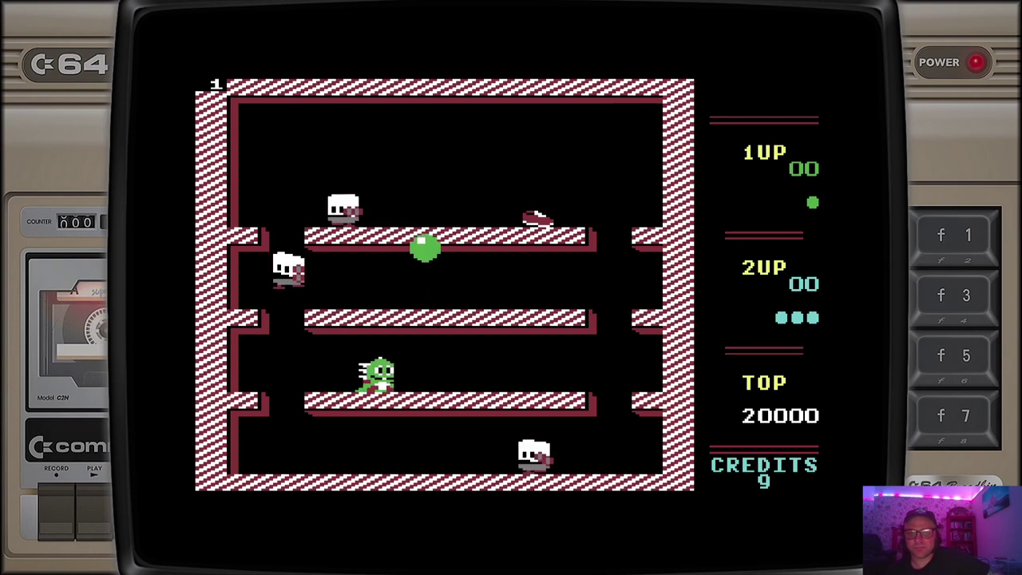
- Play the first level of Bubble Bobble, moving and jumping with the green dinosaur and shooting bubbles
key(Right)
key(Up)
key(space)
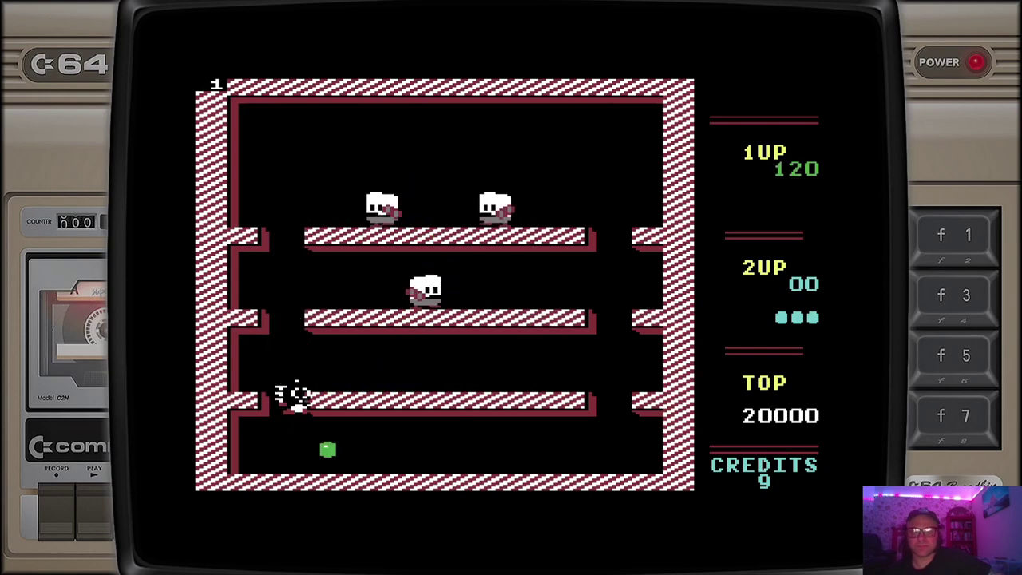
- Climb with the green dinosaur to the highest platform of the first level while shooting bubbles at the enemies
key(Up)
key(space)
key(Left)
key(space)
key(Left)
key(Up)
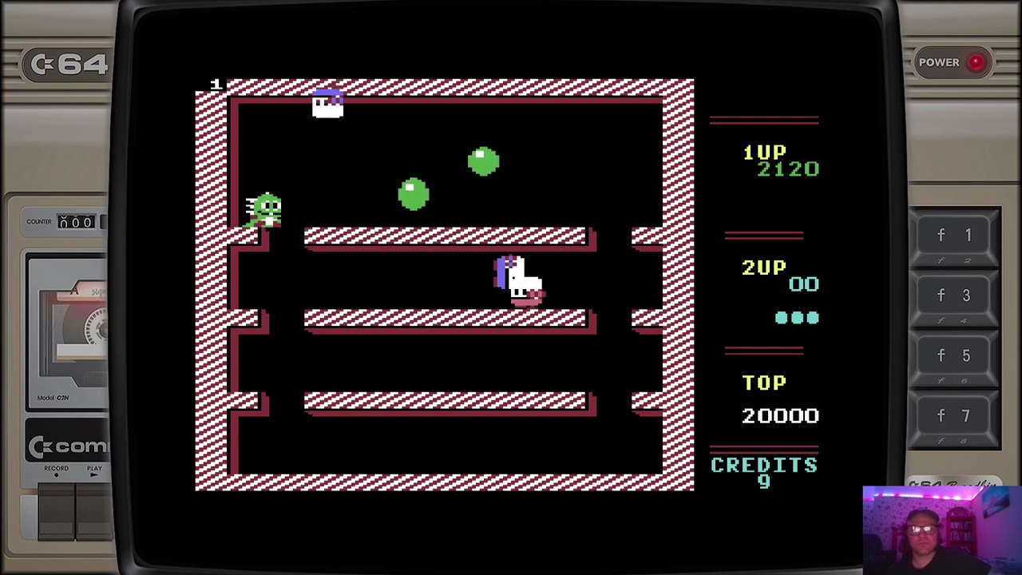
- Pop the trapped enemies along the highest platform, go for the bananas, and quit Bubble Bobble to the game list
key(Up)
key(Right)
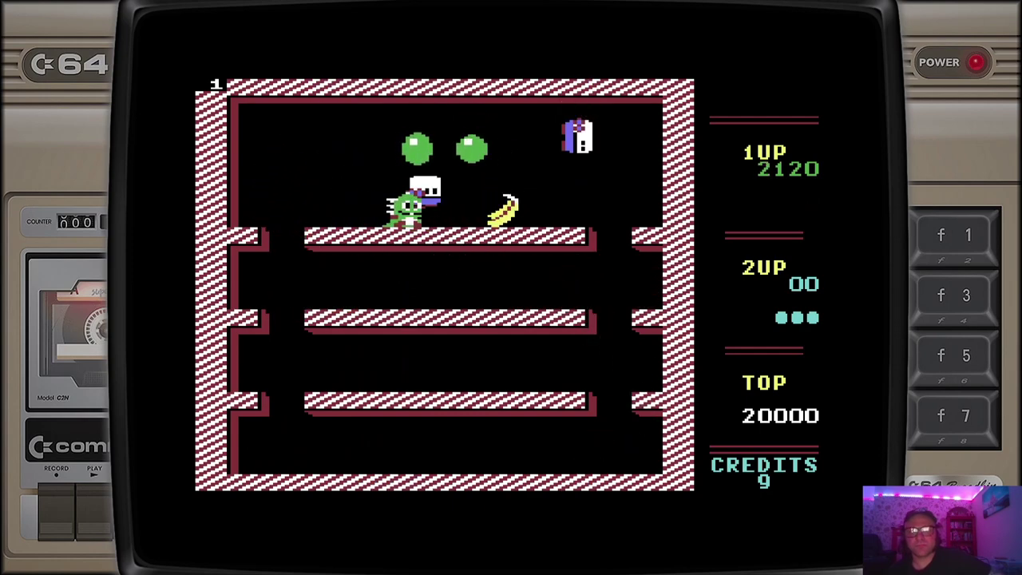
key(Right)
key(Up)
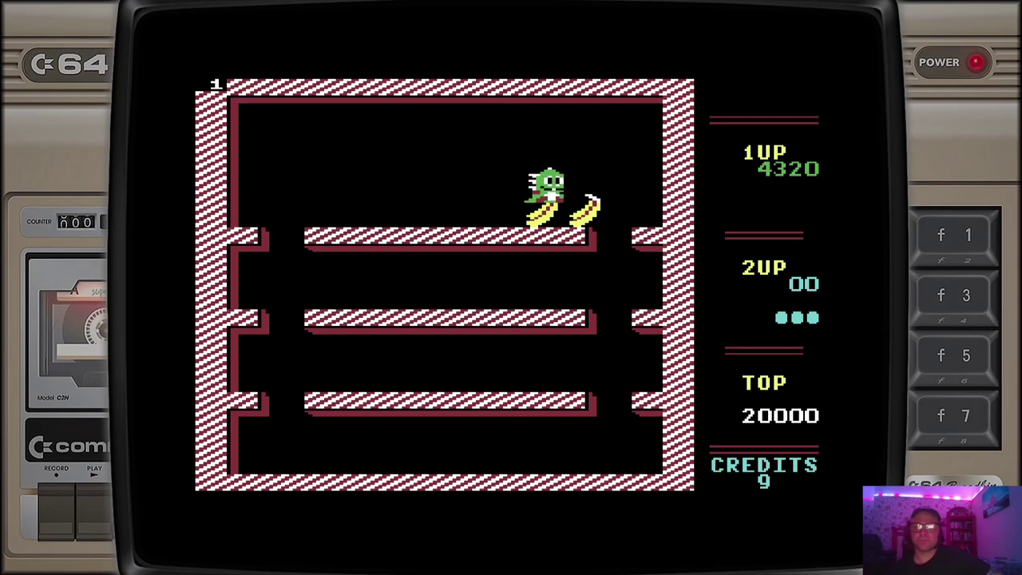
key(Right)
key(Escape)
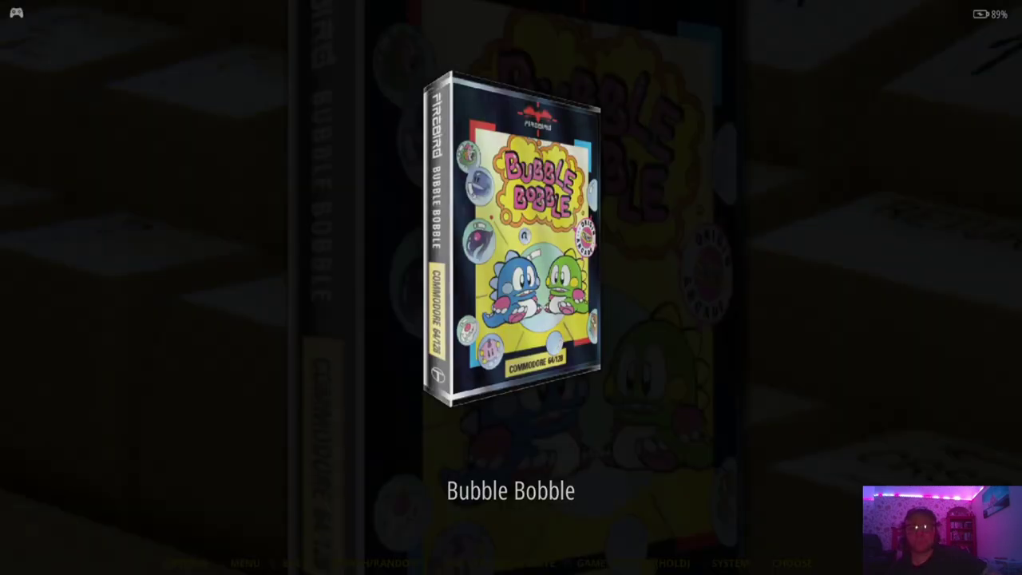
key(Shift_R)
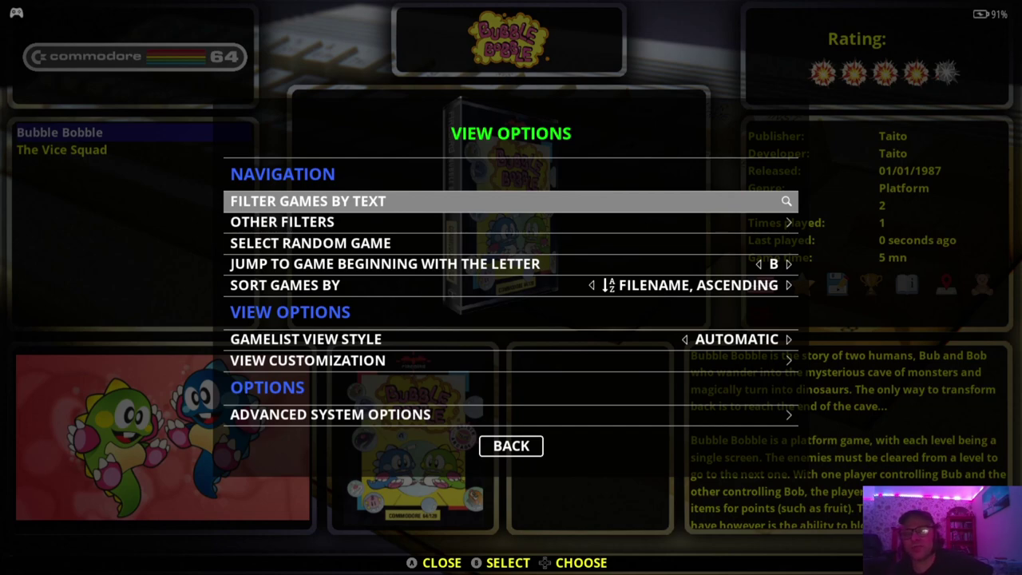
key(BackSpace)
key(F1)
key(BackSpace)
- Launch The Vice Squad, let it run into the driving stage, and exit to the game list
key(Down)
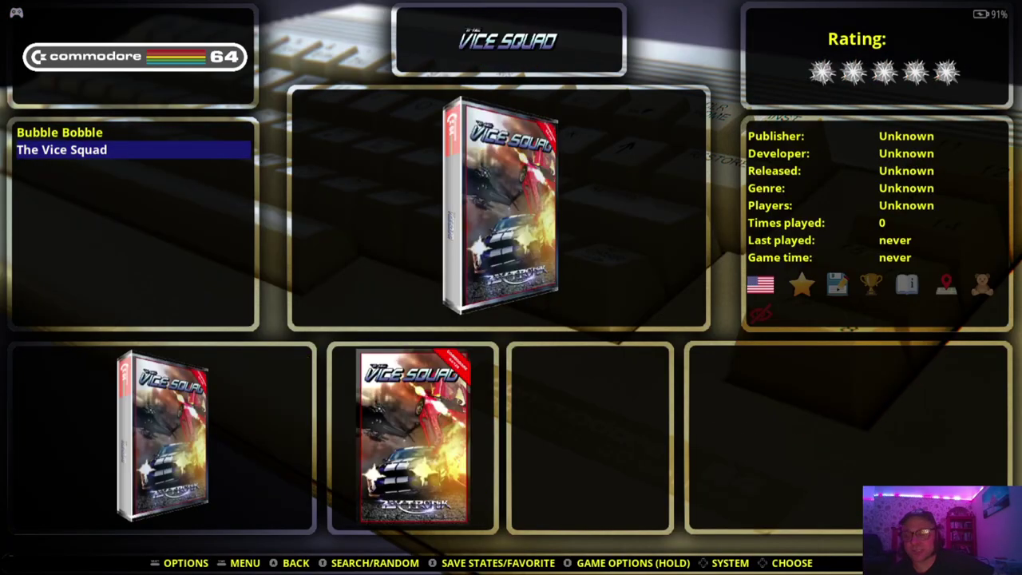
key(Return)
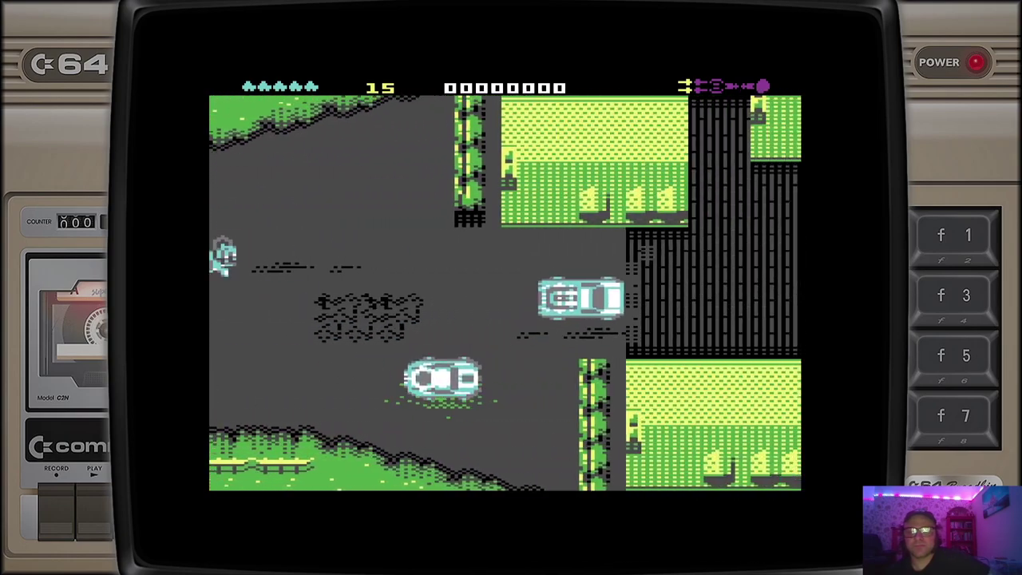
key(Escape)
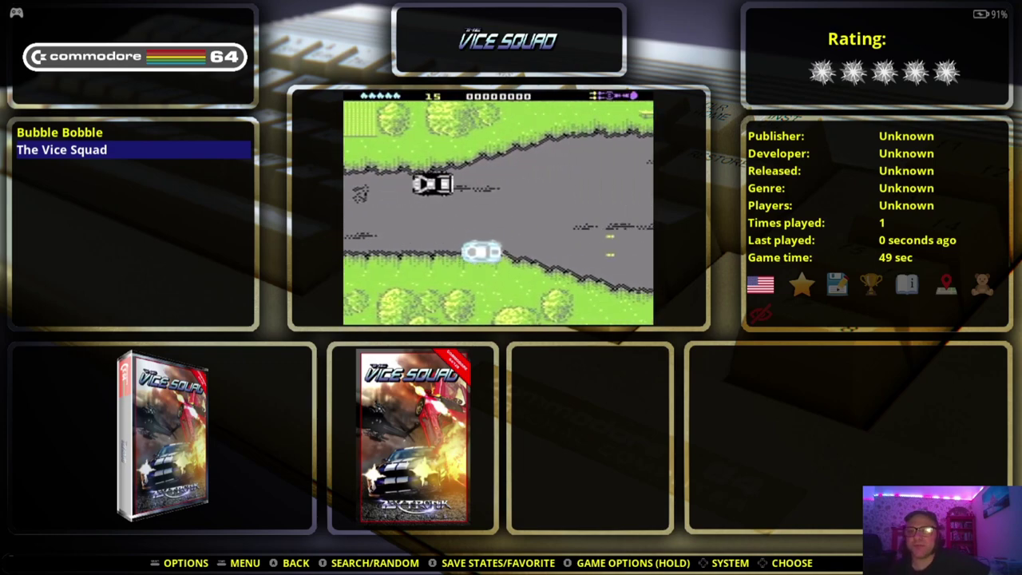
- Go to Bubble Bobble and back to The Vice Squad in the game list, and open the Commodore 64 advanced system options
click(60, 133)
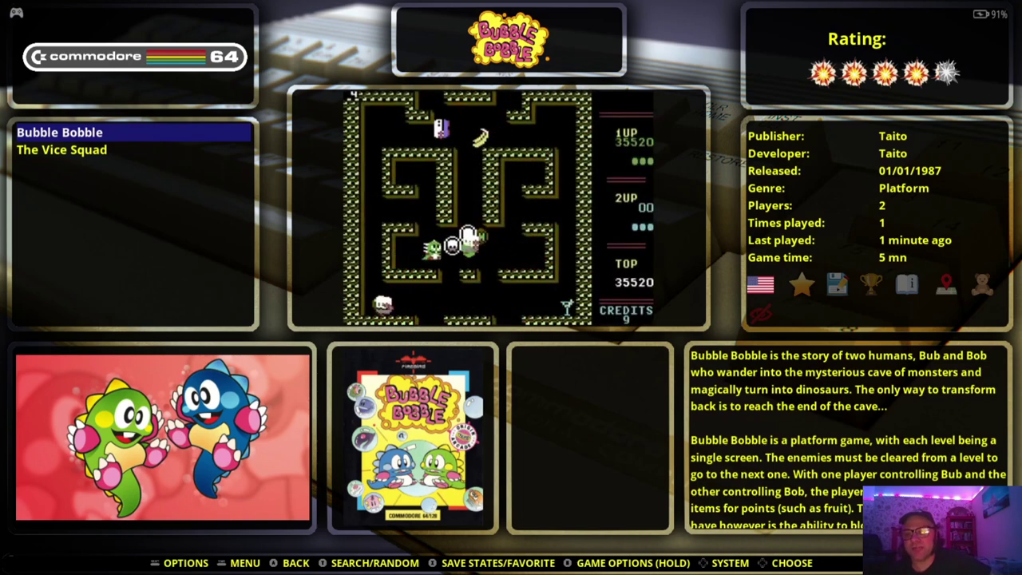
key(Down)
key(F1)
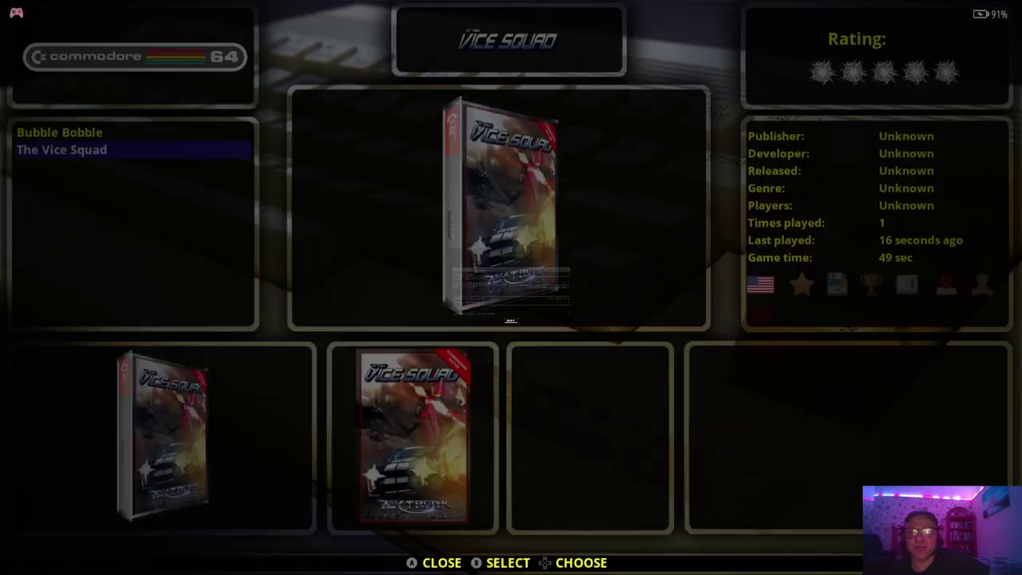
key(Up)
key(Up)
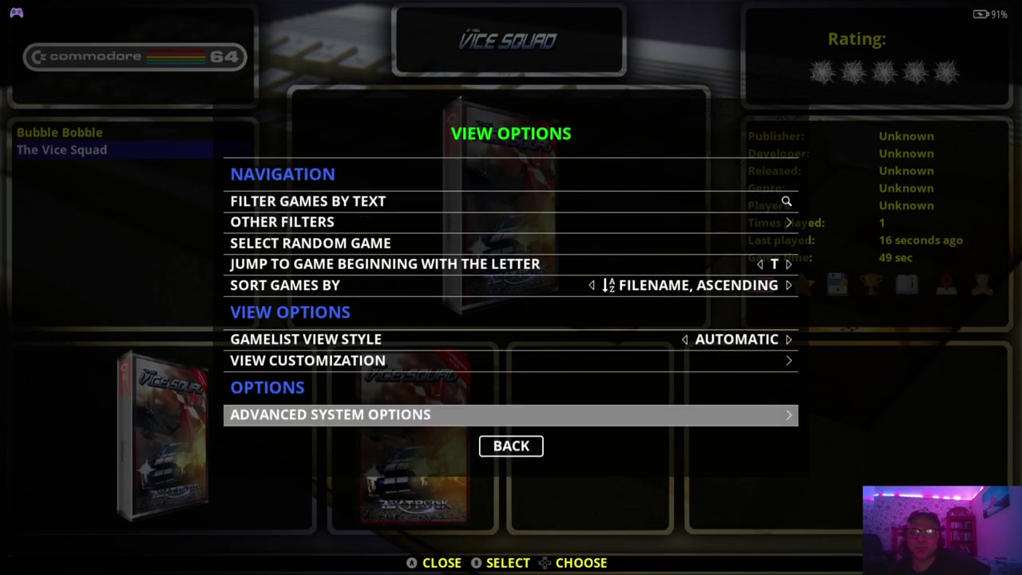
key(Return)
- Browse the available shader sets for the Commodore 64 and choose SCANLINES
key(Down)
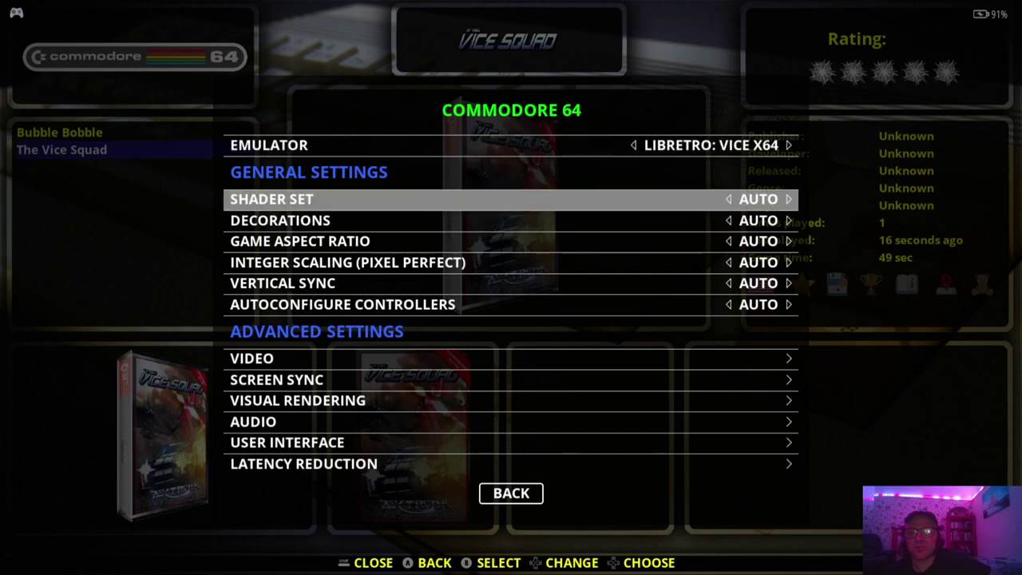
key(Return)
key(Down)
key(Down)
key(Down)
key(Down)
key(Down)
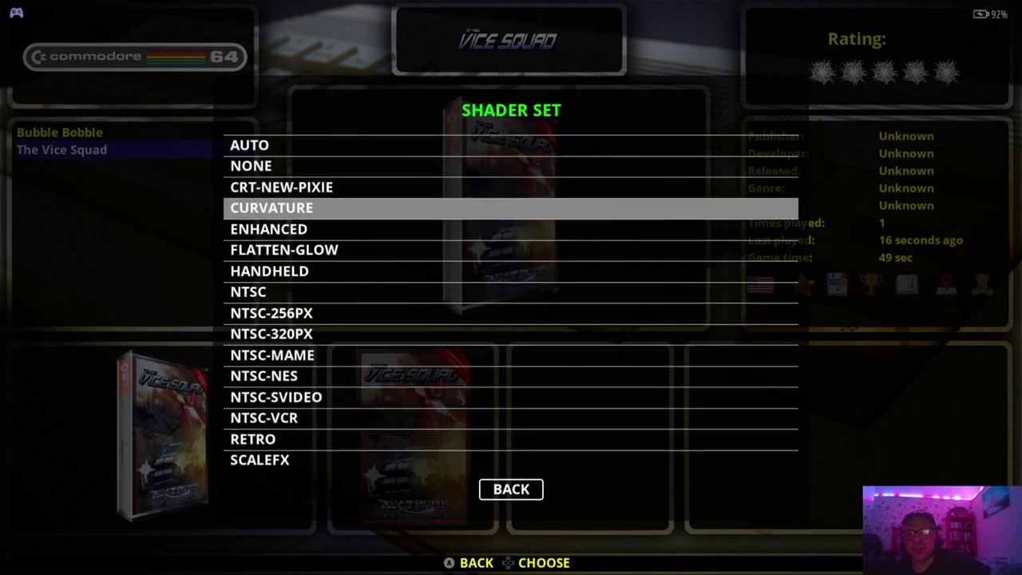
key(Up)
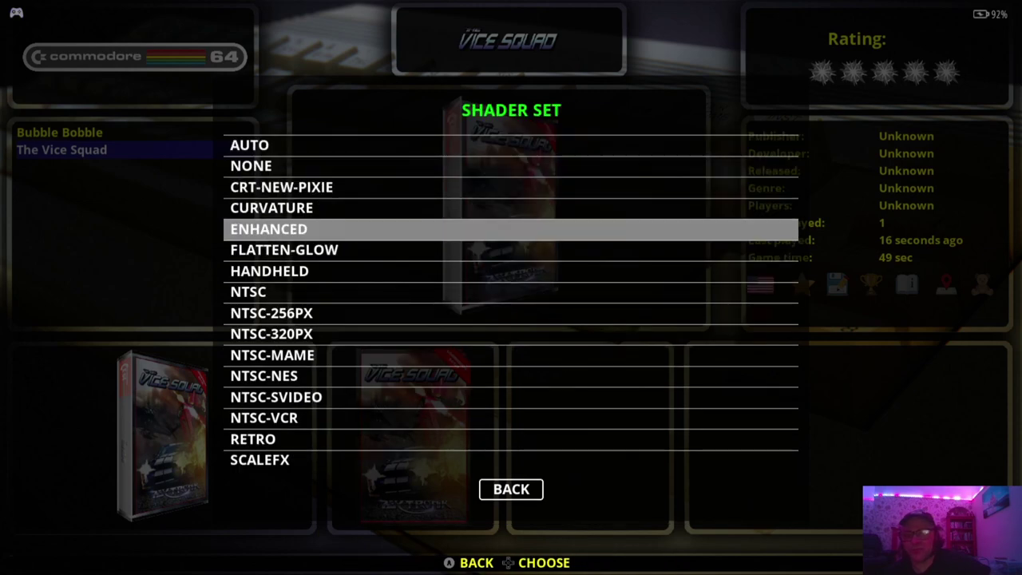
key(Up)
key(Down)
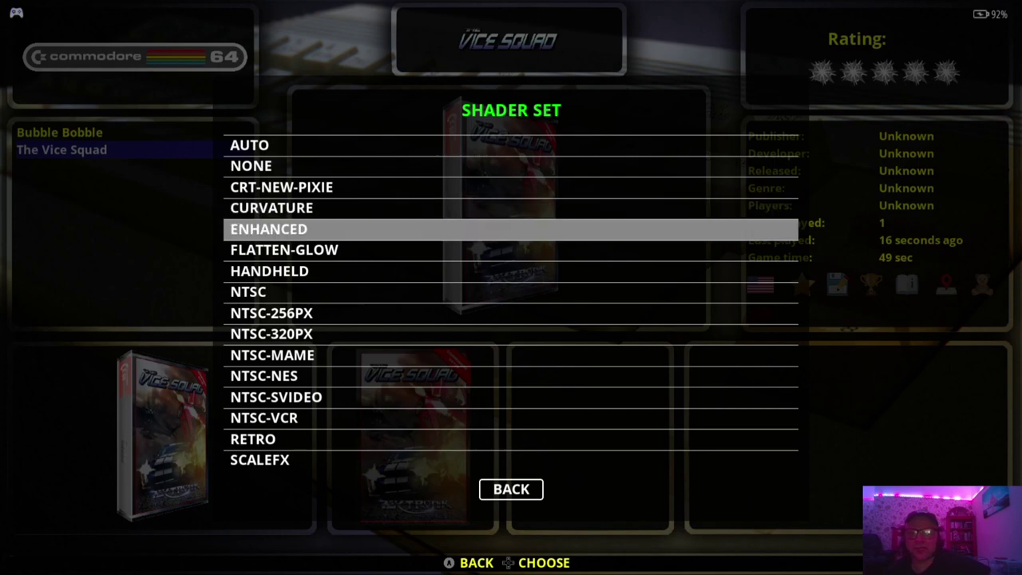
key(Down)
key(Down)
key(Down)
key(Down)
key(Down)
key(Down)
key(Down)
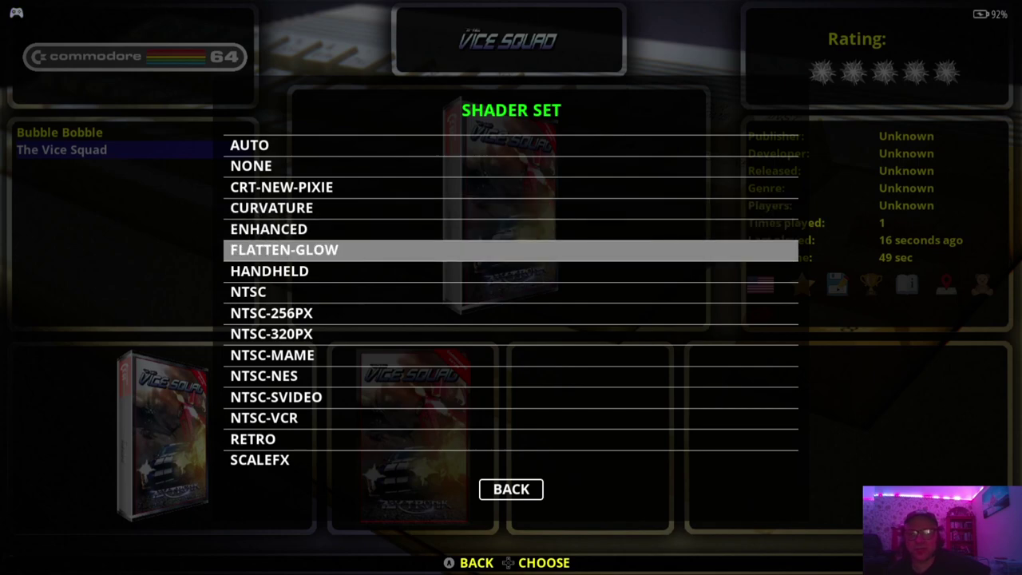
key(Down)
key(Down)
key(Down)
key(Down)
key(Down)
key(Down)
key(Down)
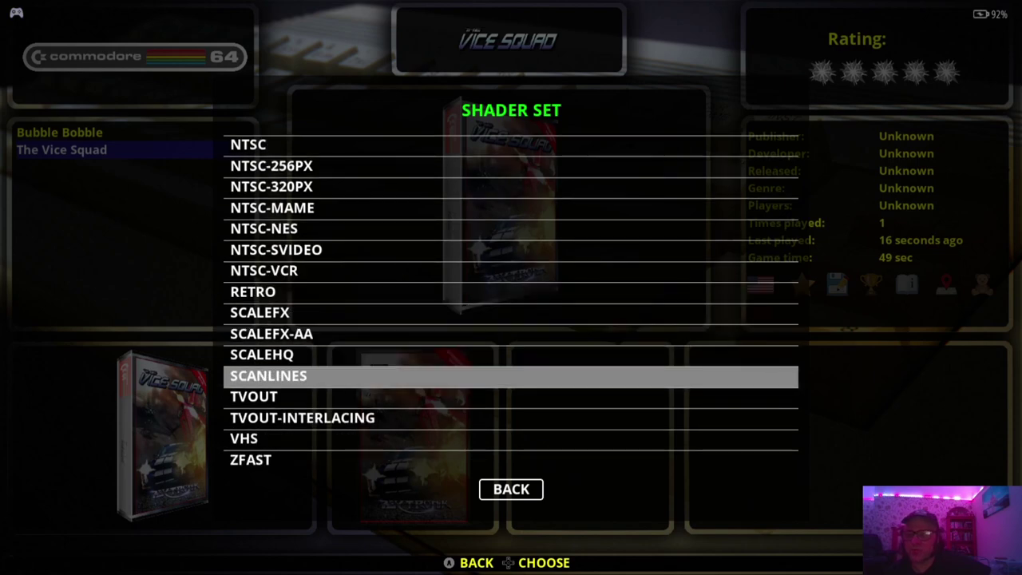
key(Up)
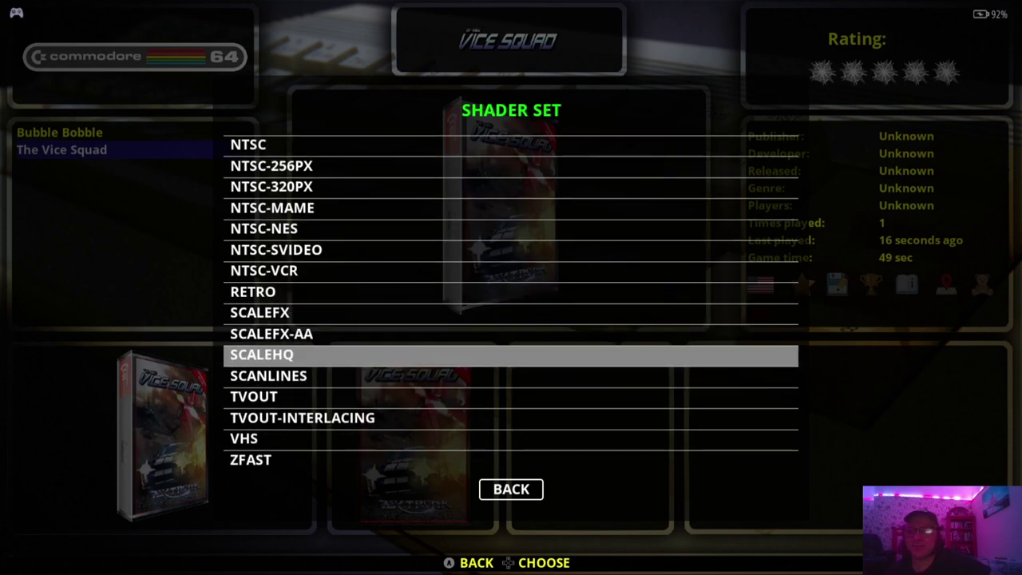
key(Down)
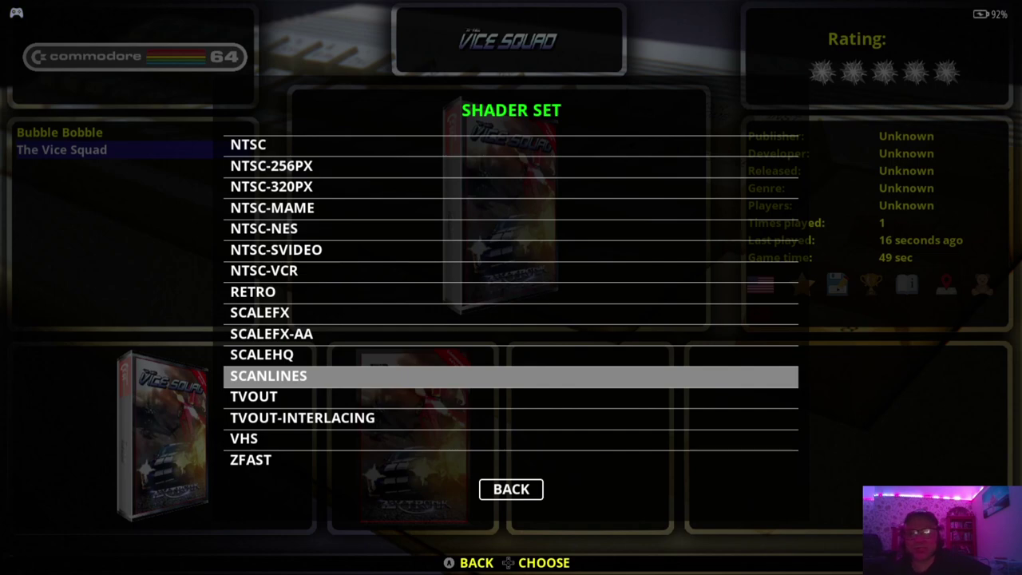
key(Return)
- Look through the decorations for the Commodore 64, including DEFAULT UNGLAZED, and set them to NONE
key(Down)
key(Return)
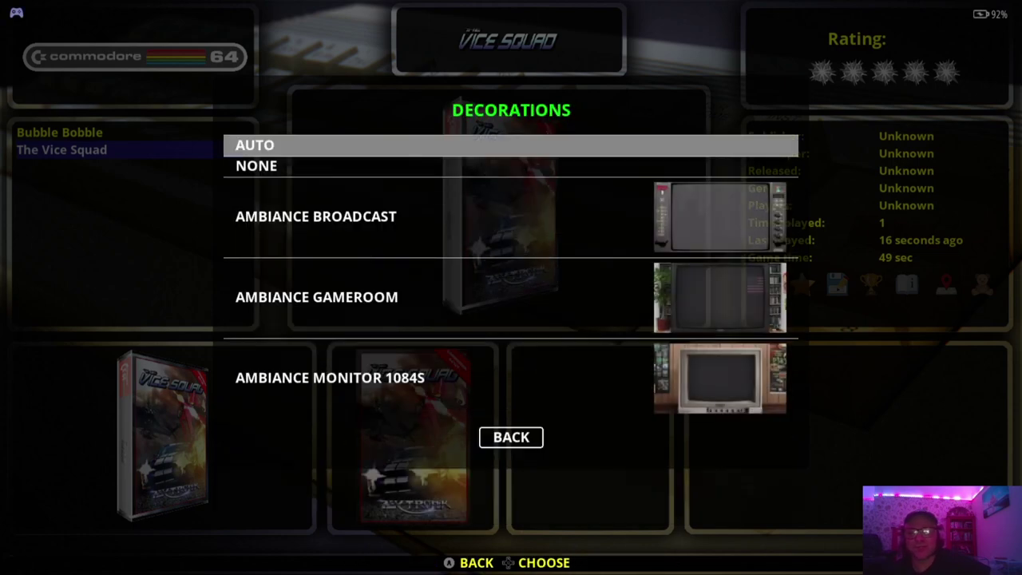
key(Up)
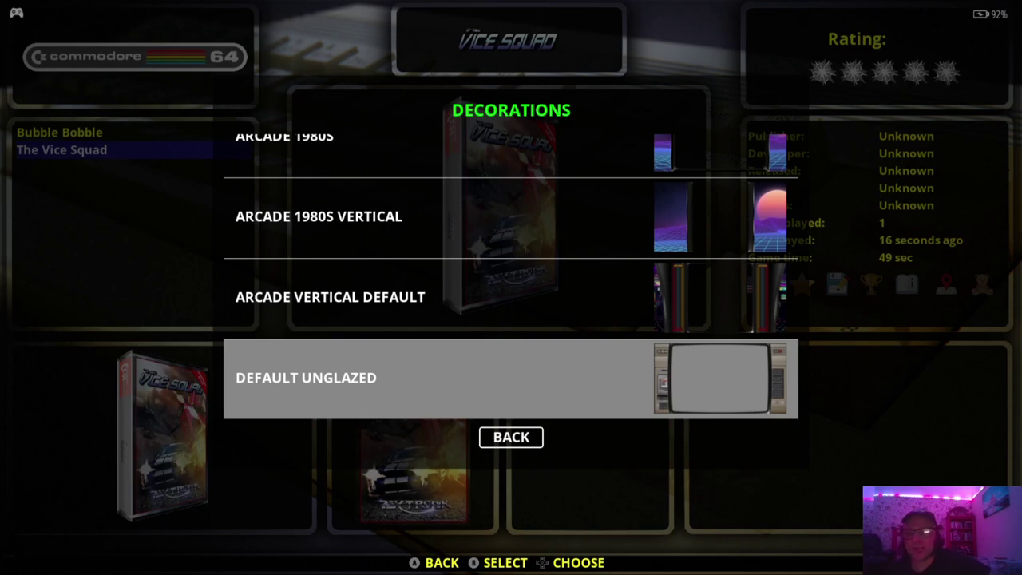
key(Down)
key(Up)
key(Down)
key(Down)
key(Down)
key(Return)
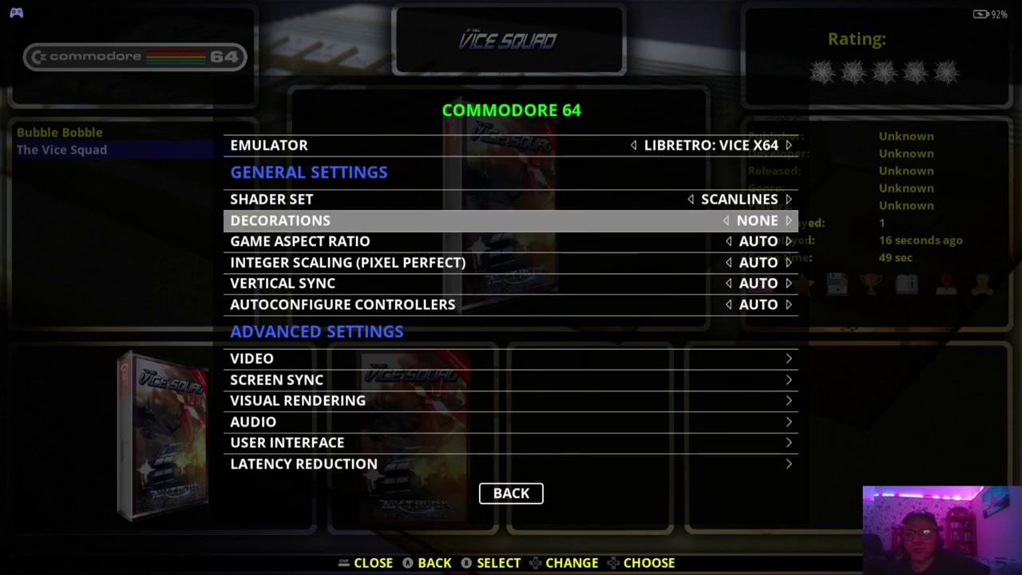
- Set the game aspect ratio for the Commodore 64 to 16/9
key(Up)
key(Down)
key(Down)
key(Return)
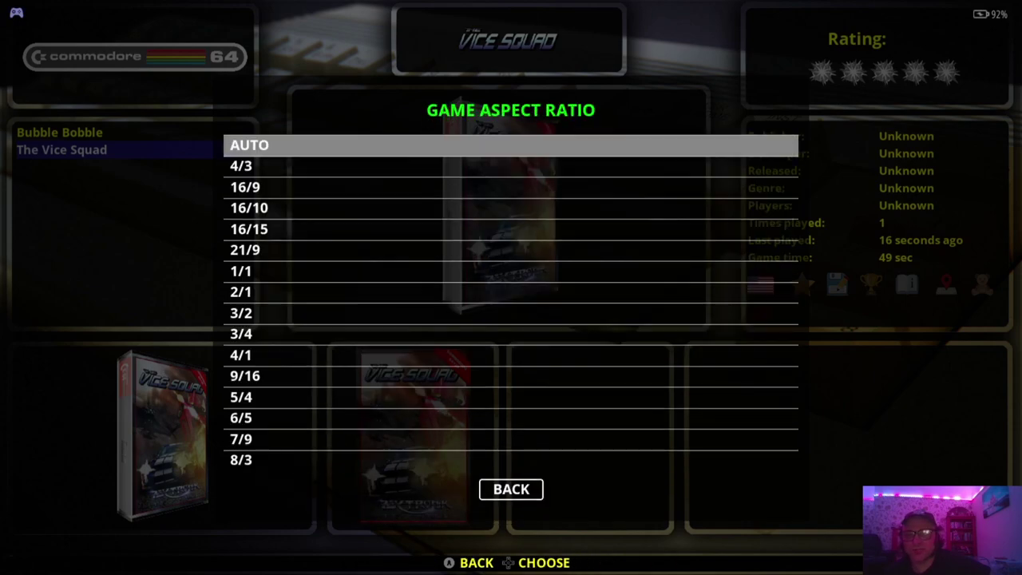
key(Down)
key(Down)
key(Return)
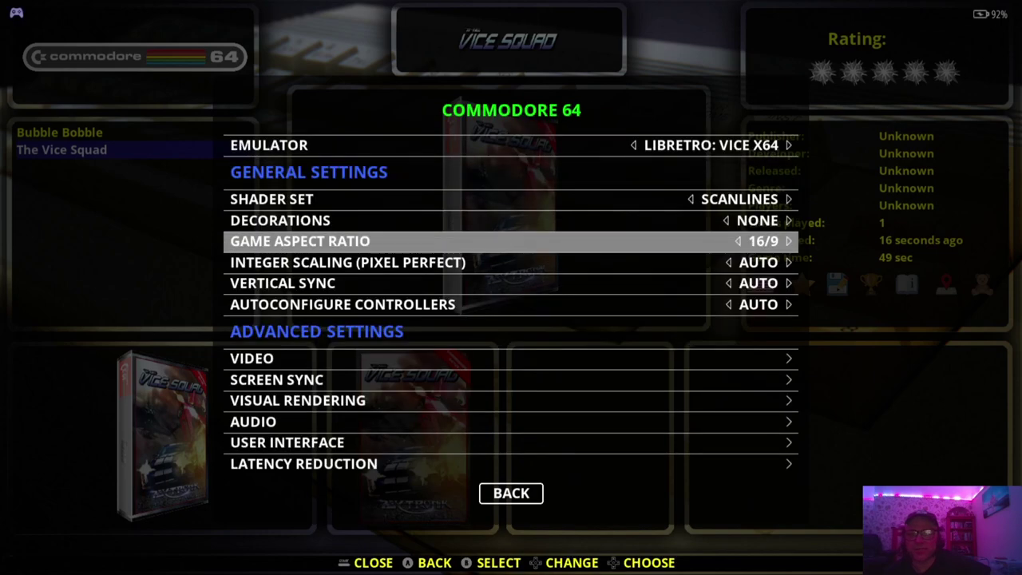
- Turn integer scaling (pixel perfect) ON and set vertical sync to YES for the Commodore 64
key(Down)
key(Return)
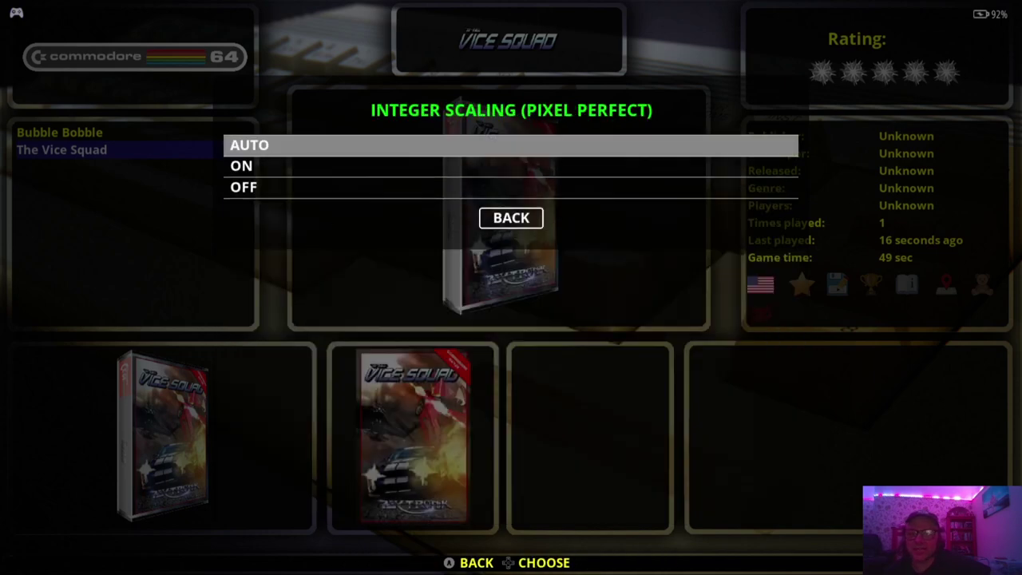
key(Down)
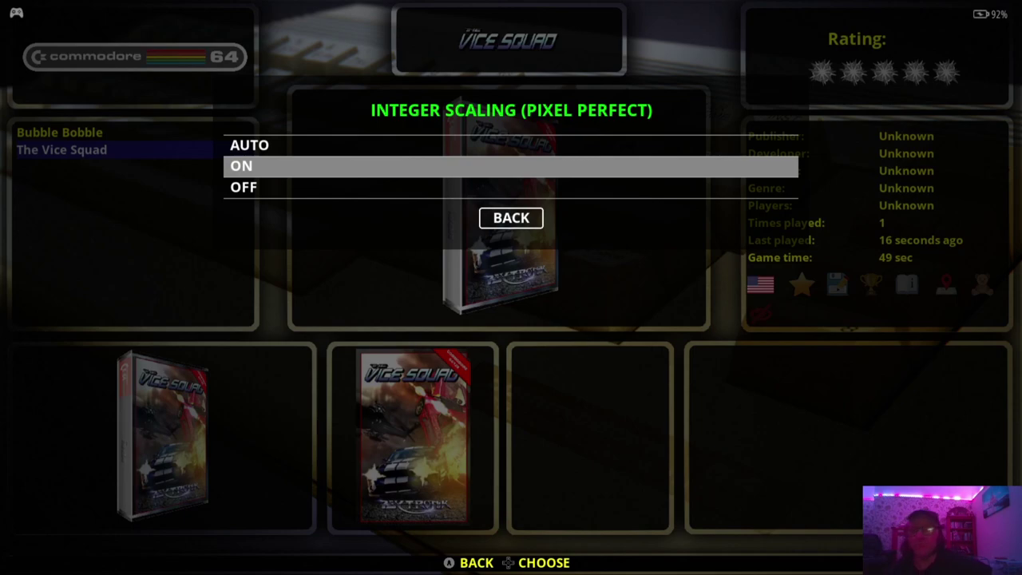
key(Return)
key(Down)
key(Right)
key(Up)
key(Down)
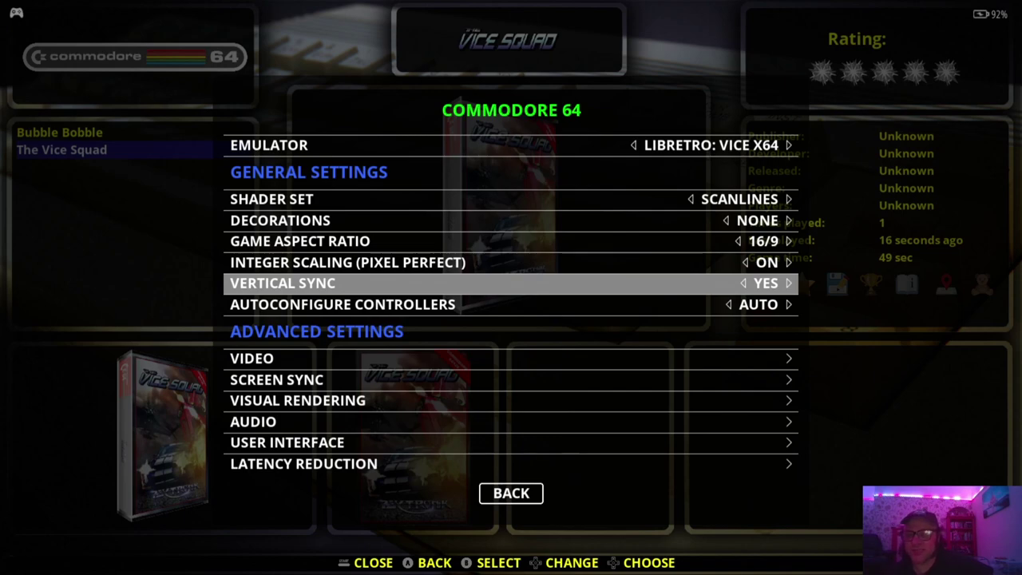
- Open the visual rendering settings and turn smooth games (bilinear filtering) ON
key(Down)
key(Down)
key(Down)
key(Down)
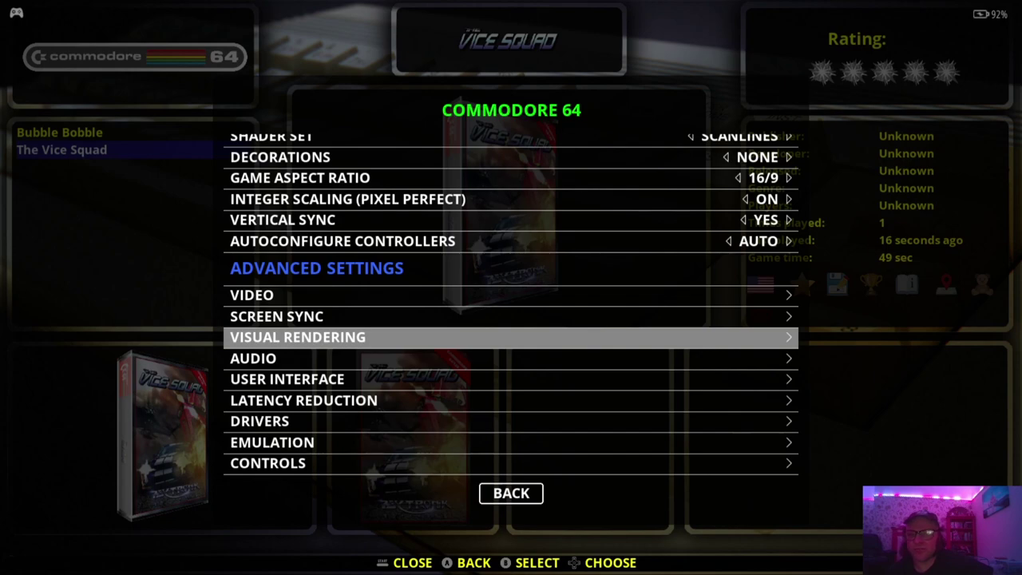
key(Return)
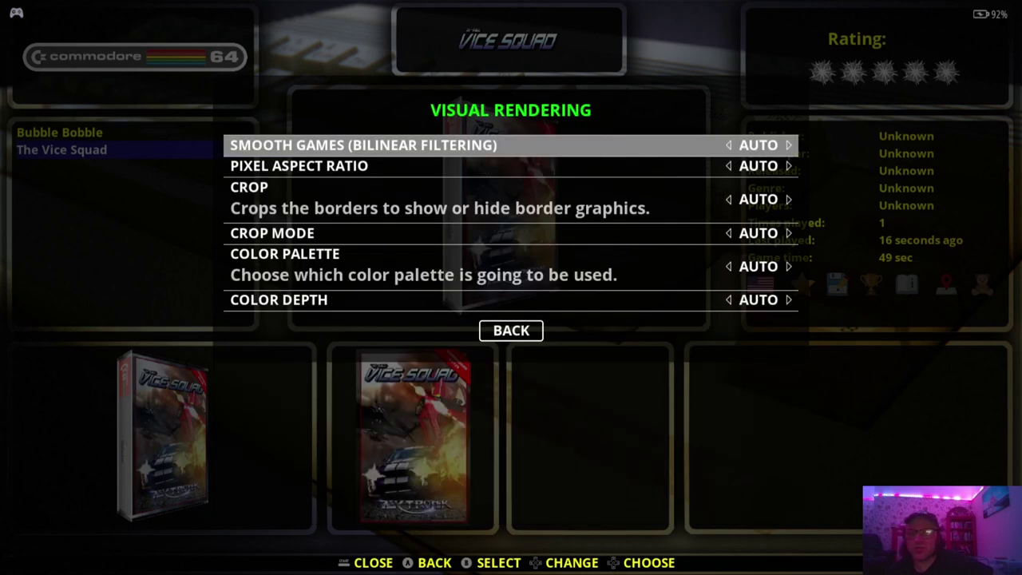
key(Return)
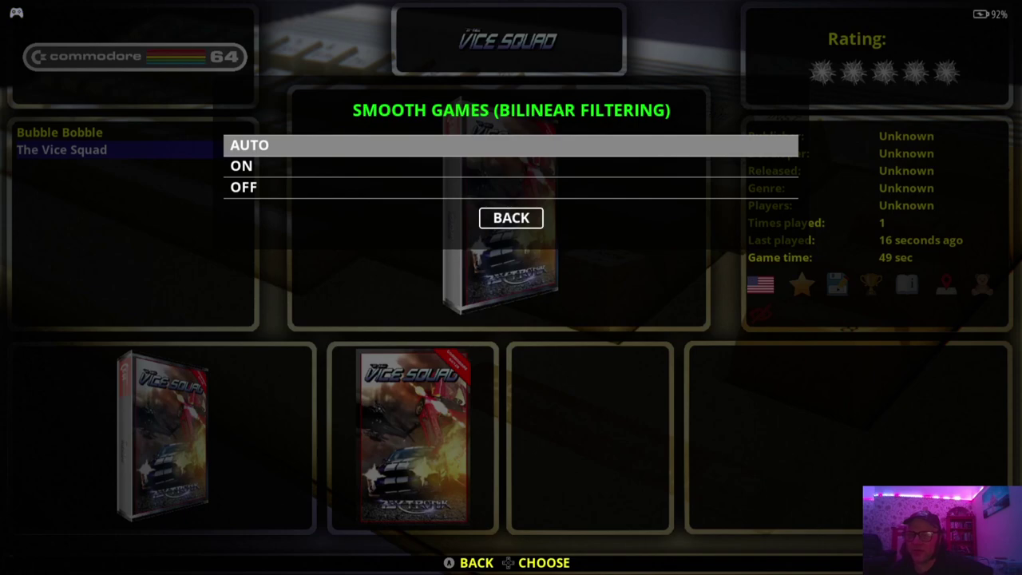
key(Down)
key(Return)
- Look through the color palettes available for the Commodore 64, including CCS64 and VICE, and keep the palette on AUTO
key(Down)
key(Down)
key(Down)
key(Down)
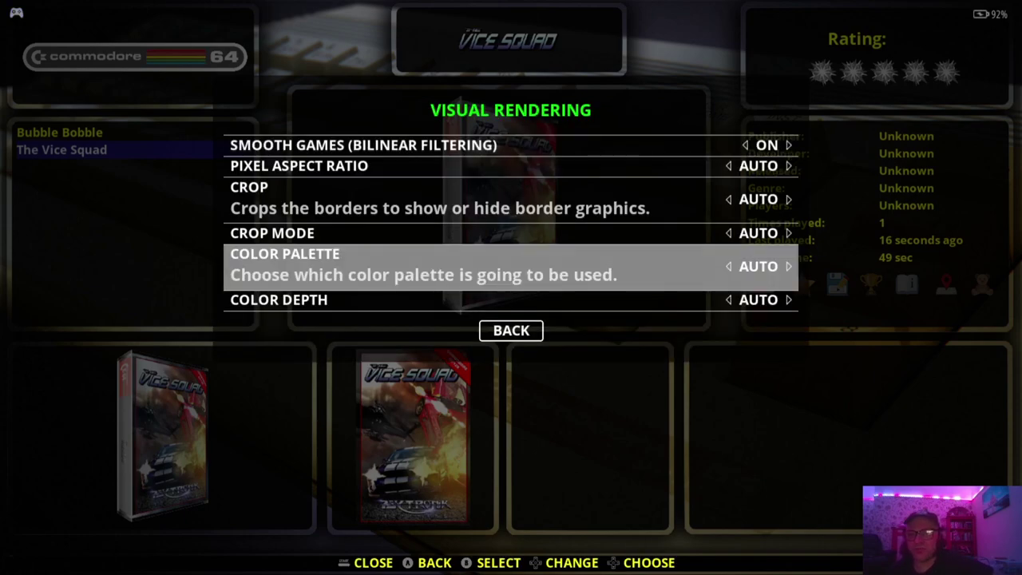
key(Up)
key(Down)
key(Return)
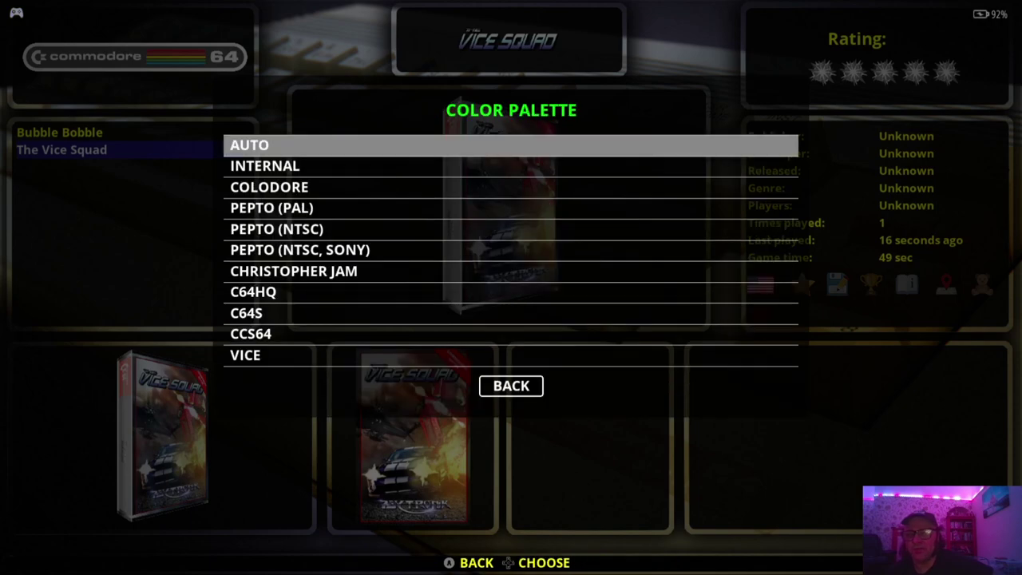
key(Down)
key(Down)
key(Down)
key(Down)
key(Down)
key(Down)
key(Down)
key(Down)
key(Down)
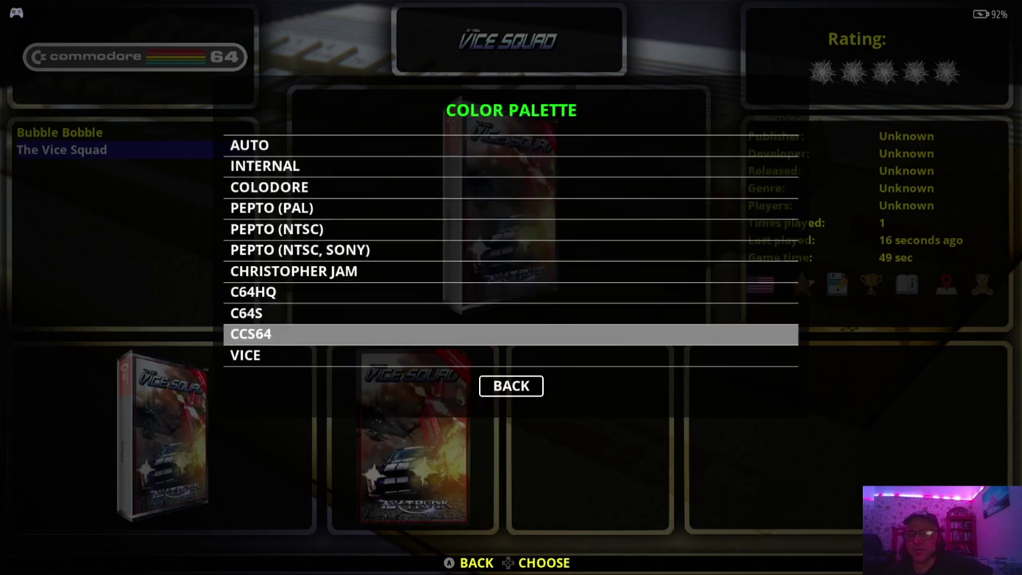
key(Up)
key(Up)
key(Up)
key(Up)
key(Up)
key(Up)
key(Up)
key(Up)
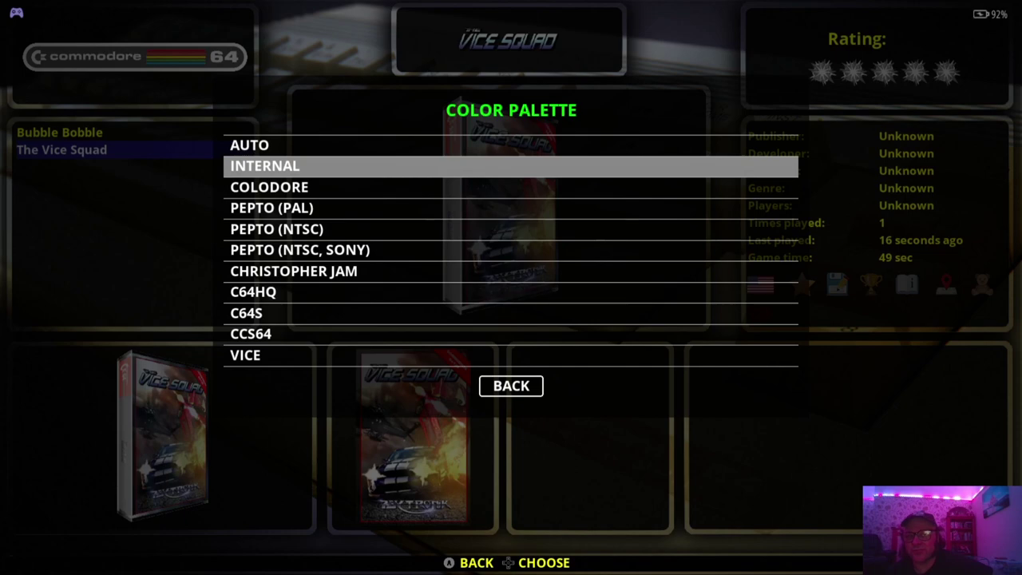
key(Down)
key(Down)
key(Down)
key(Down)
key(Down)
key(Down)
key(Down)
key(Down)
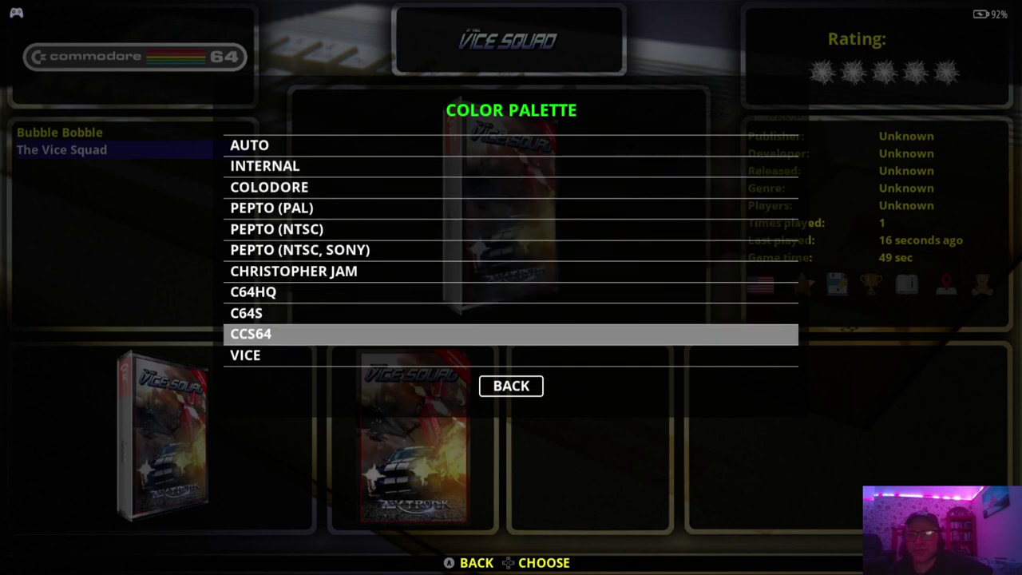
key(Up)
key(Down)
key(Down)
key(Down)
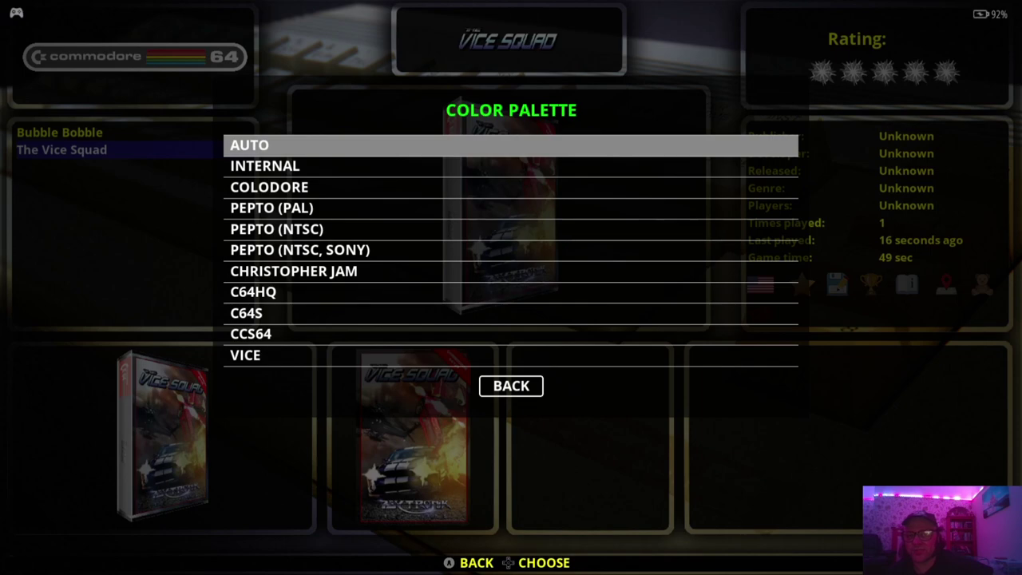
key(Return)
- Set the color depth to MILLIONS (24-BIT) and leave the visual rendering settings
key(Down)
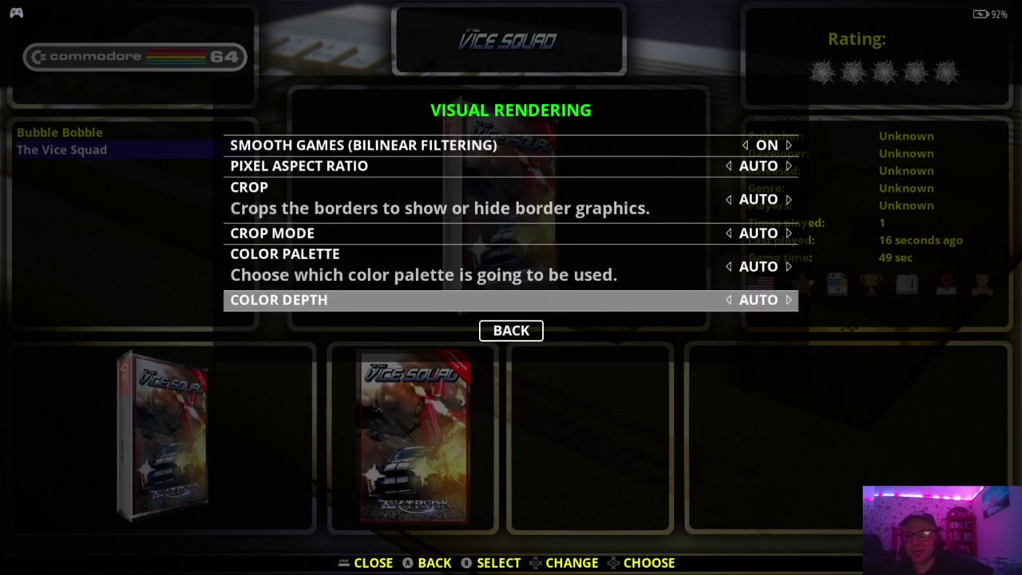
key(Return)
key(Down)
key(Down)
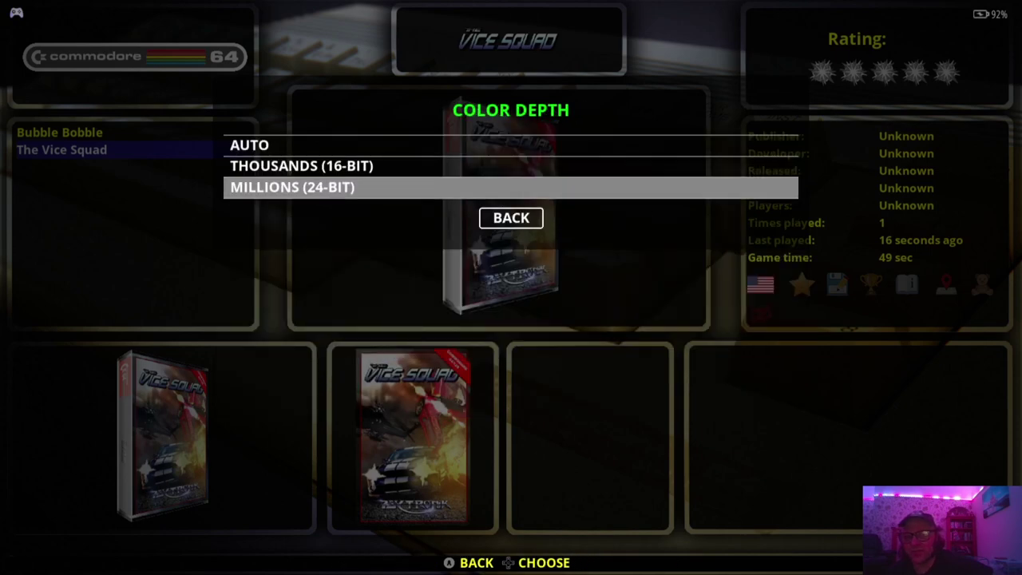
key(Return)
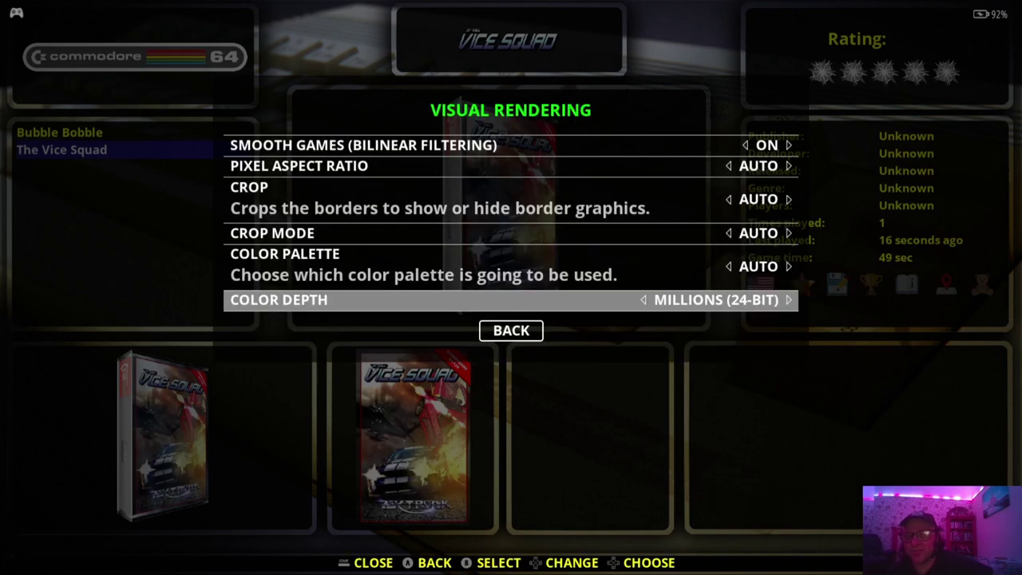
key(Escape)
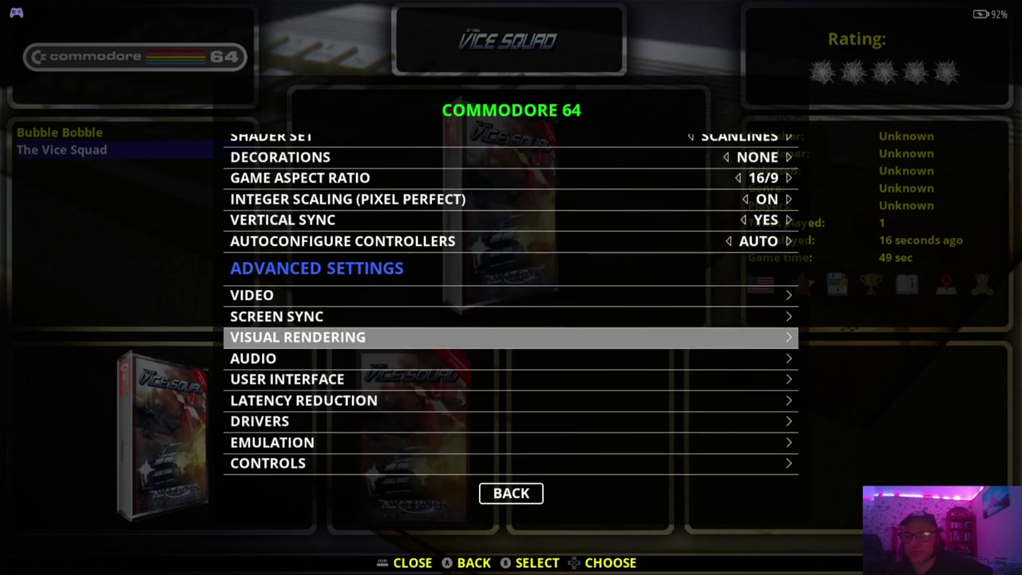
- Look through the emulation settings and the memory expansion sizes without changing them, and return to the Commodore 64 game list
key(Down)
key(Down)
key(Down)
key(Down)
key(Down)
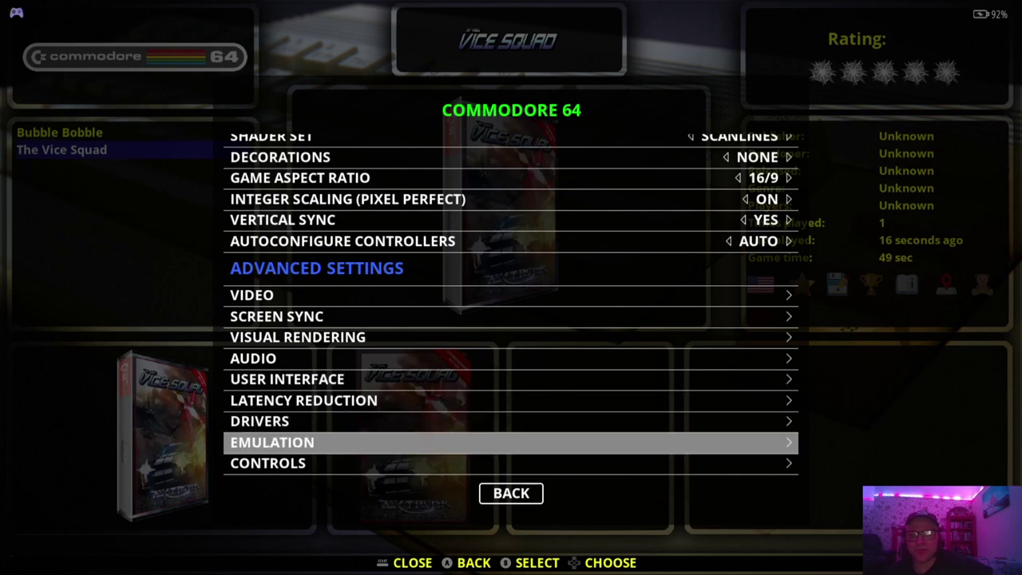
key(Up)
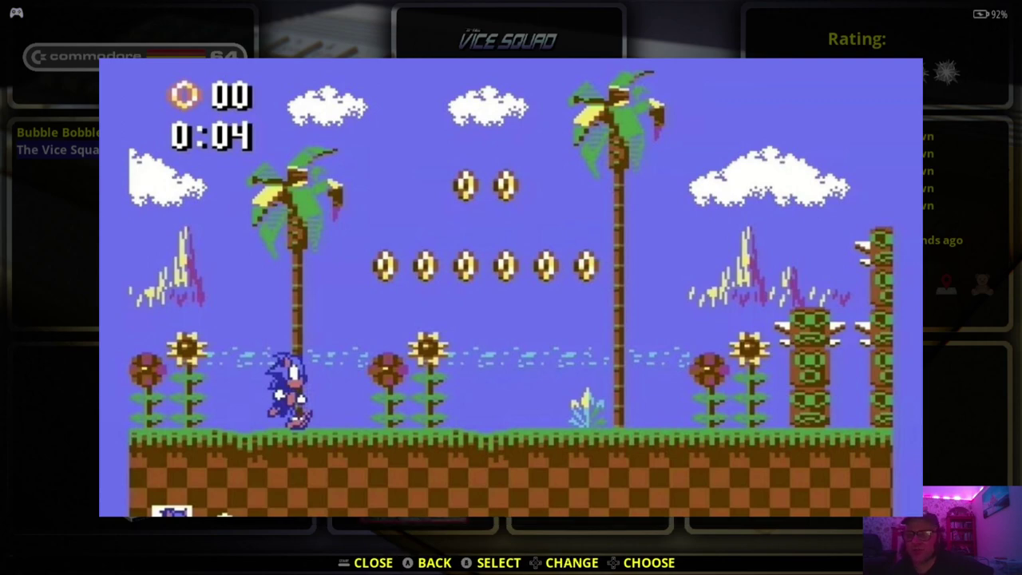
key(Down)
key(Down)
key(Down)
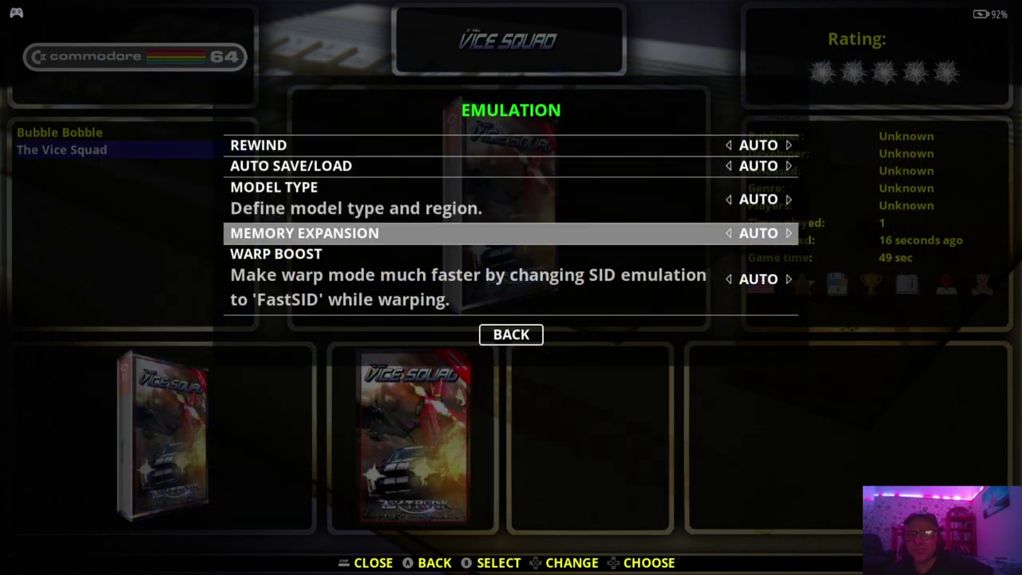
key(Return)
key(Down)
key(Down)
key(Down)
key(Down)
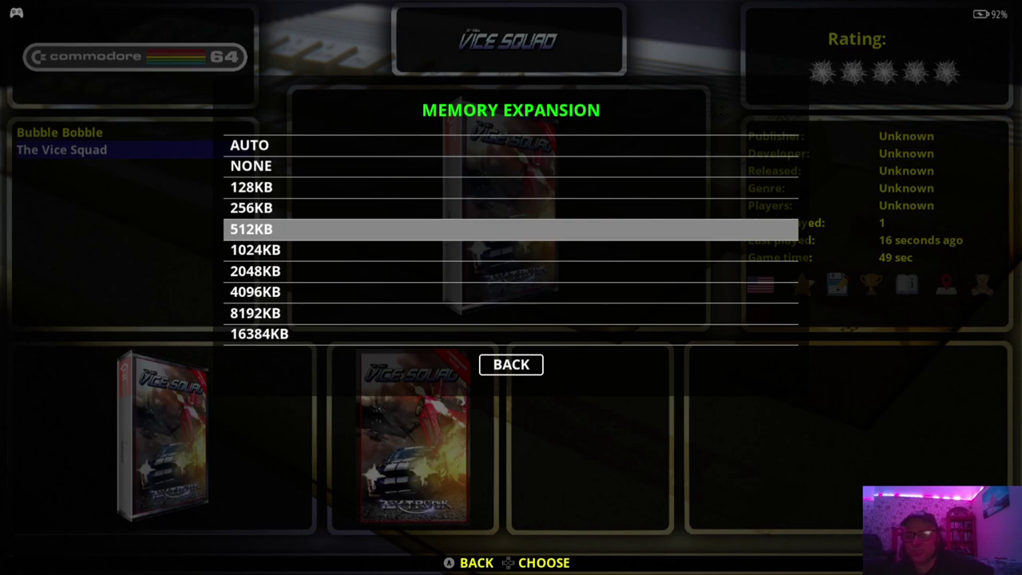
key(BackSpace)
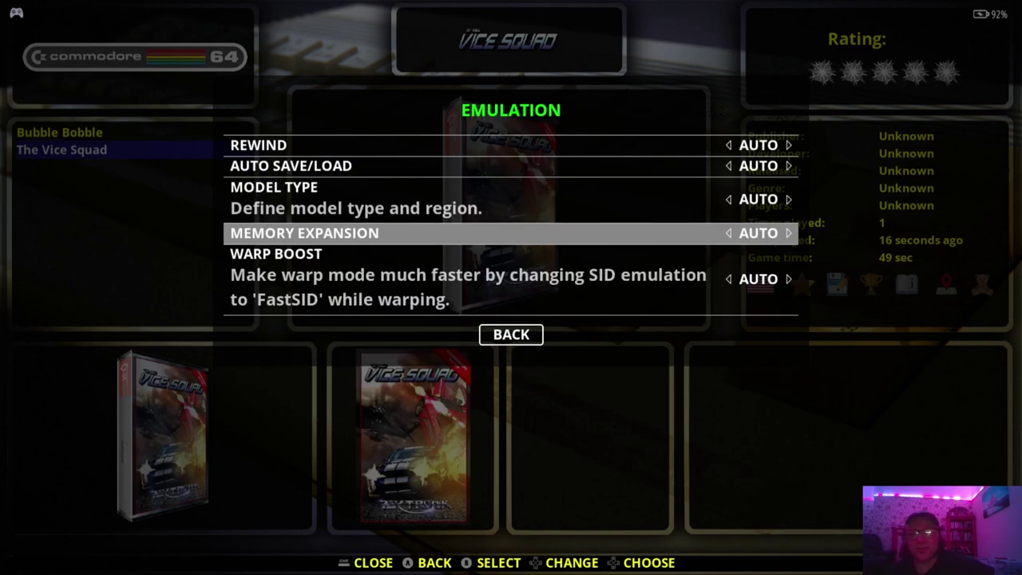
key(BackSpace)
key(BackSpace)
key(BackSpace)
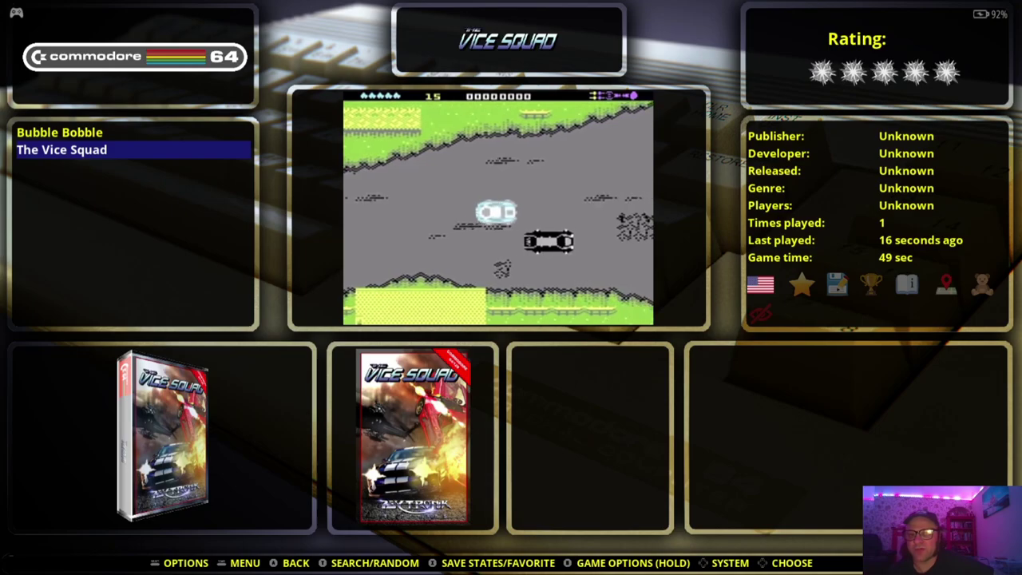
- Launch The Vice Squad with the changed display settings, start a game and quit back to the game list
key(Return)
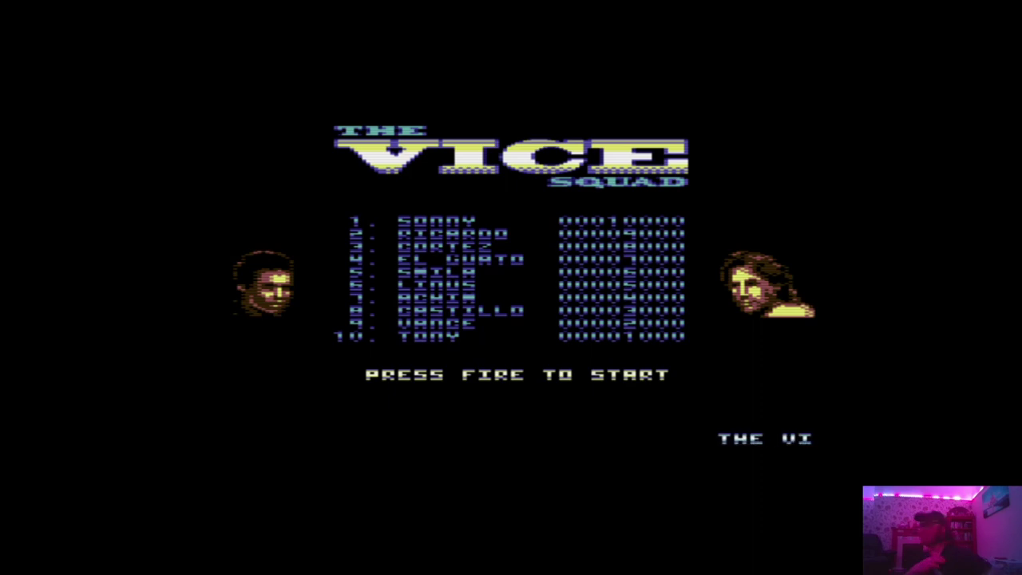
key(space)
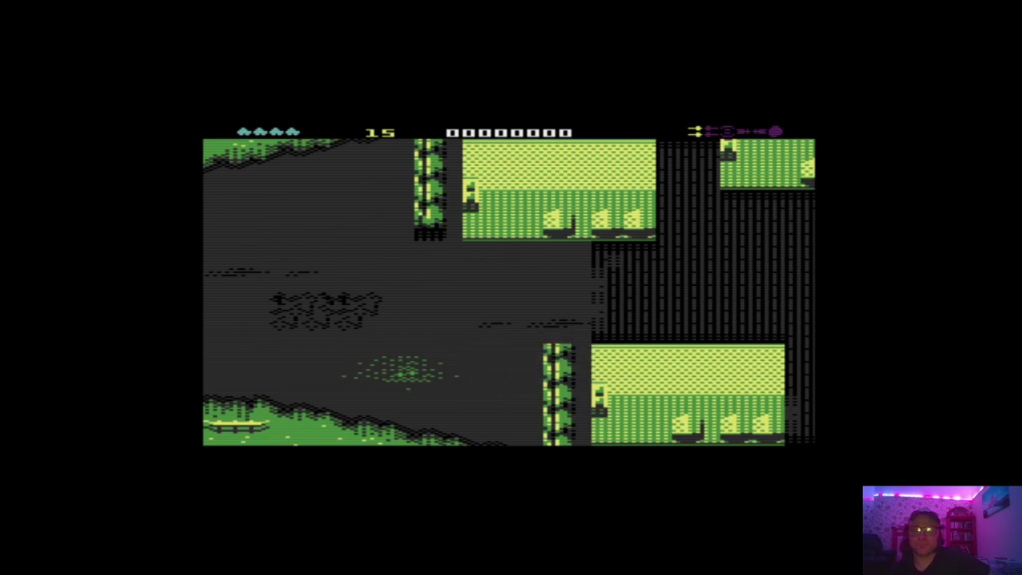
key(Escape)
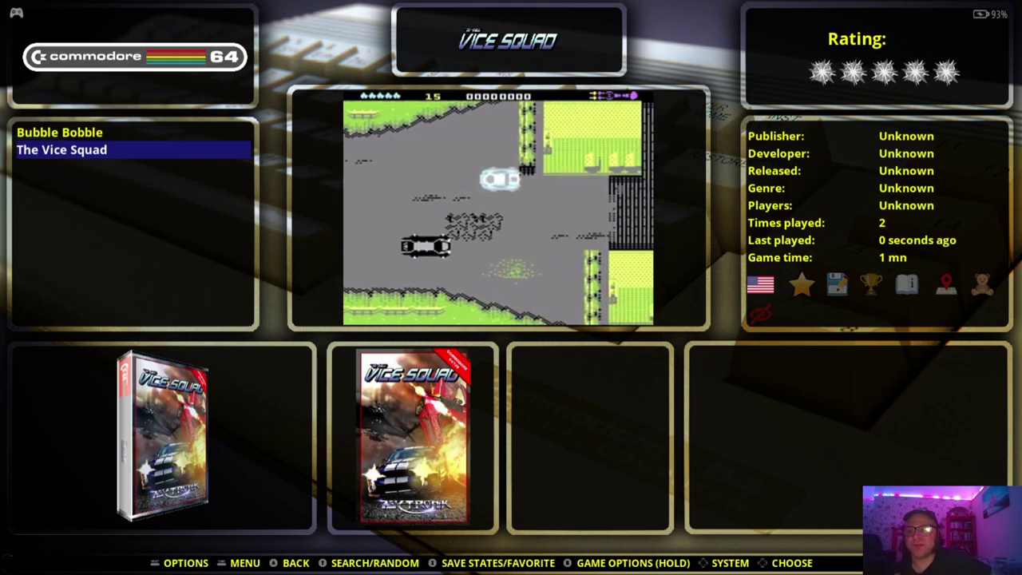
- Select Bubble Bobble and set the Commodore 64 shader set to ENHANCED in the advanced system options
key(Up)
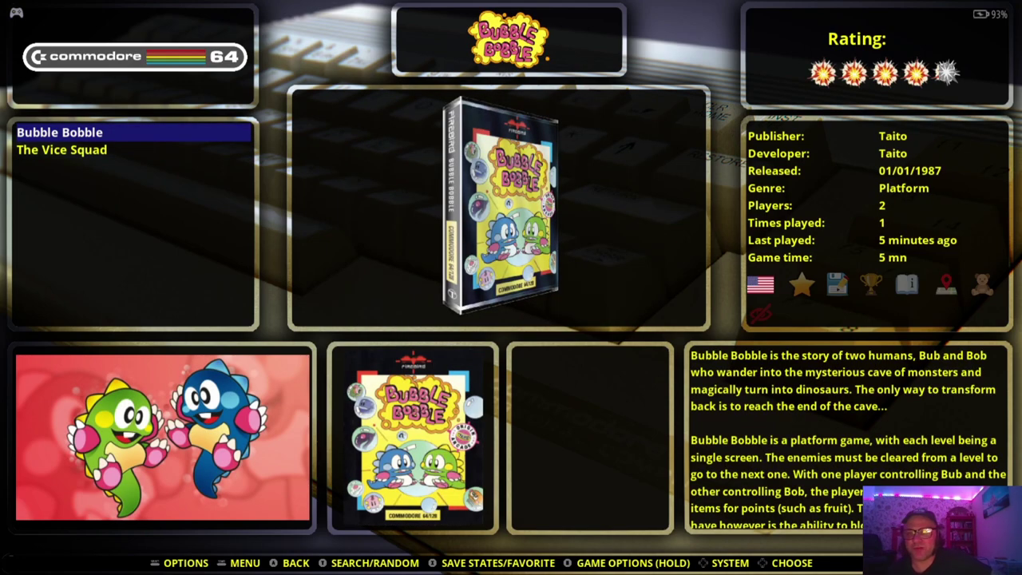
key(F1)
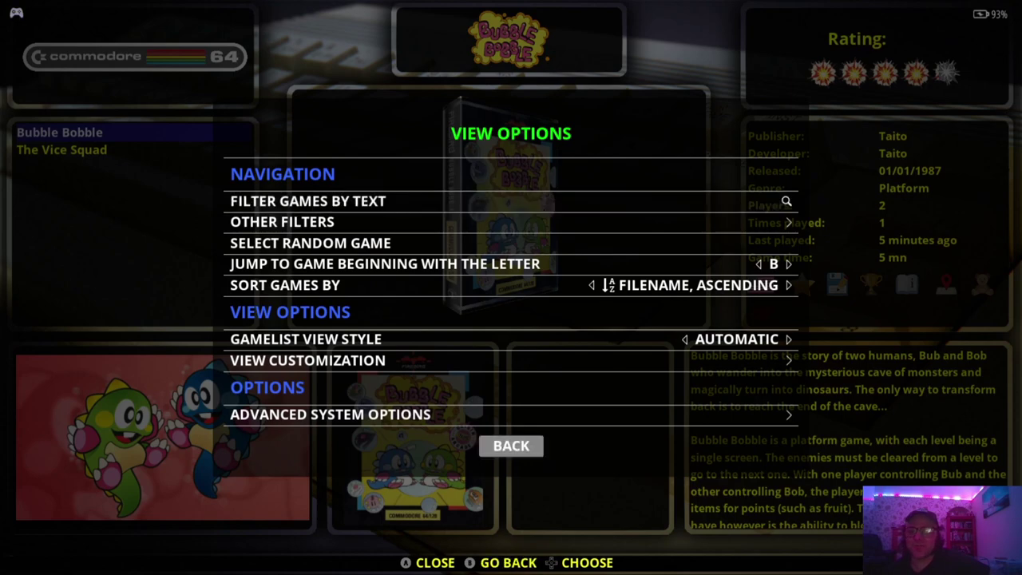
key(Up)
key(Return)
key(Down)
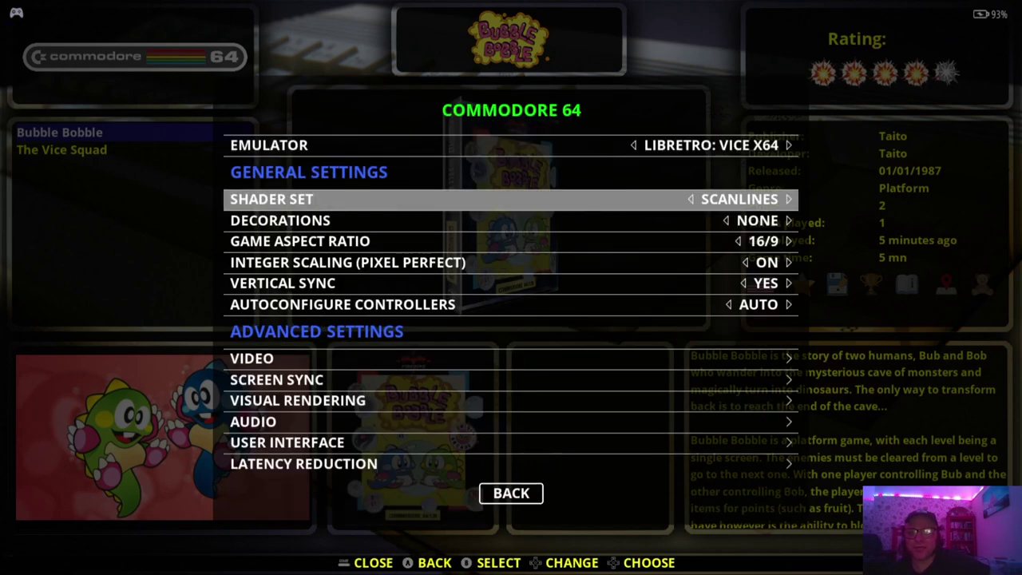
key(Return)
key(Down)
key(Down)
key(Down)
key(Down)
key(Down)
key(Down)
key(Down)
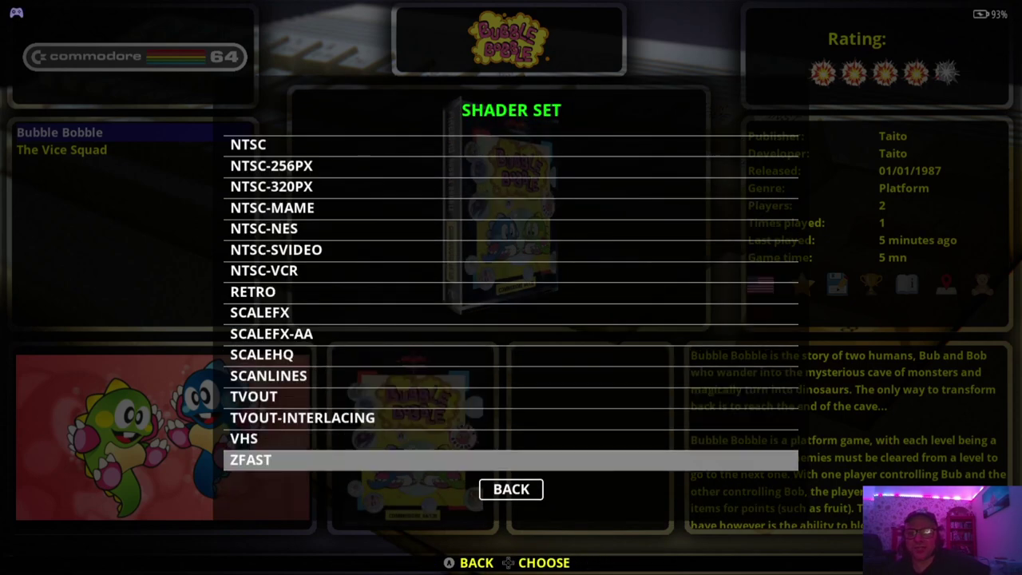
key(Down)
key(Down)
key(Down)
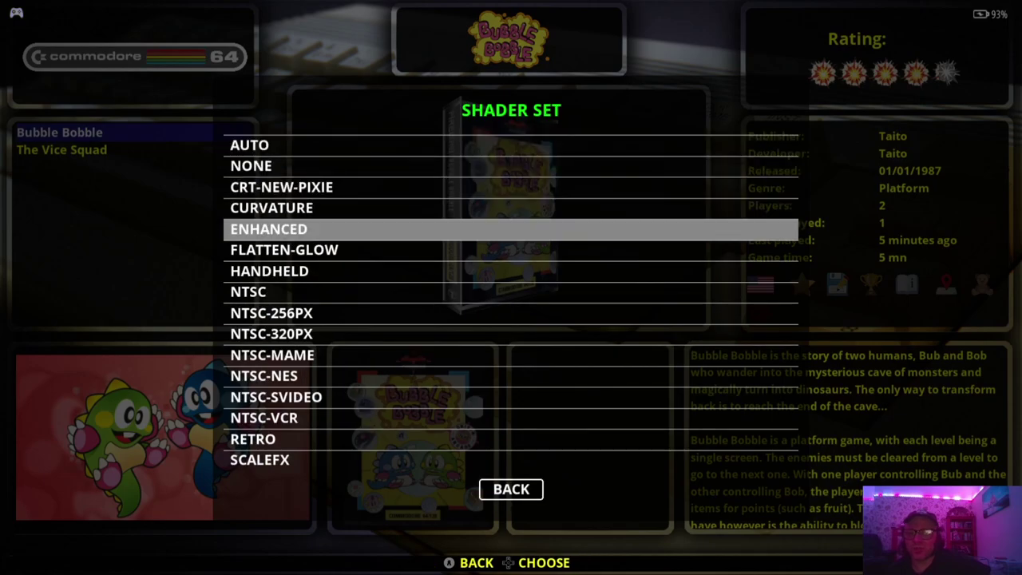
key(Return)
key(Escape)
key(Escape)
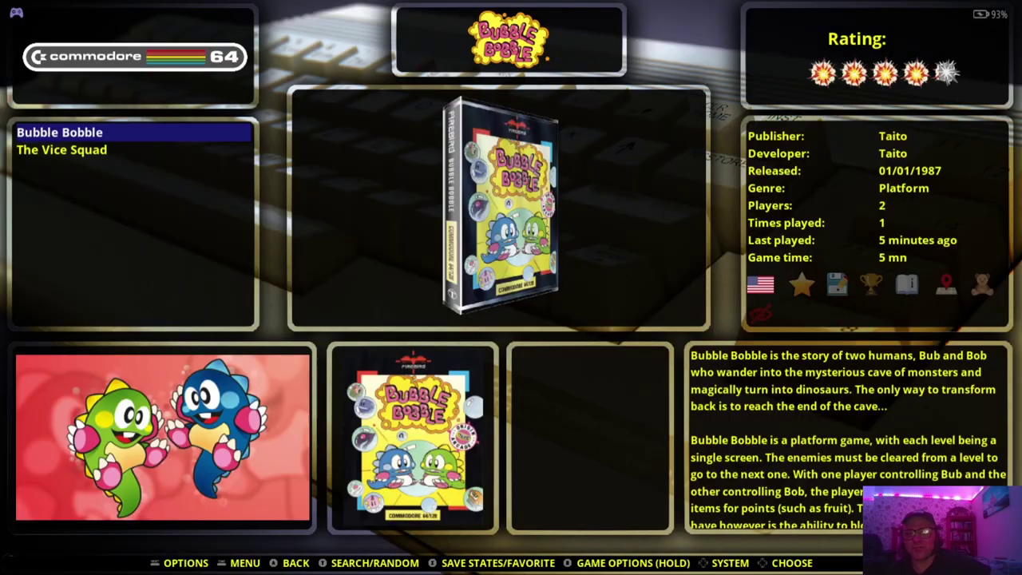
- Launch Bubble Bobble, view the virtual keyboard on the title screen, and start a one-player game
key(Return)
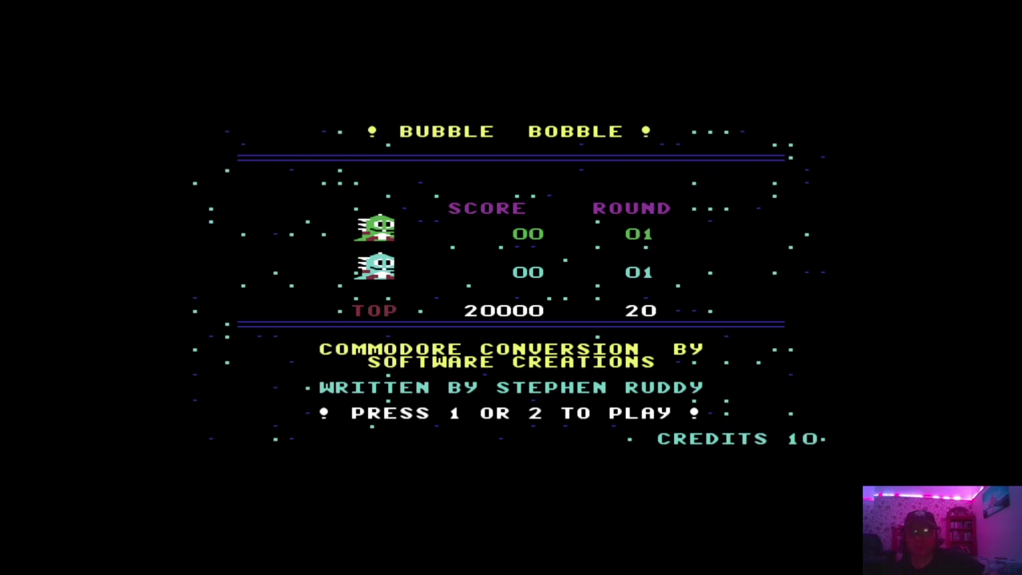
key(F12)
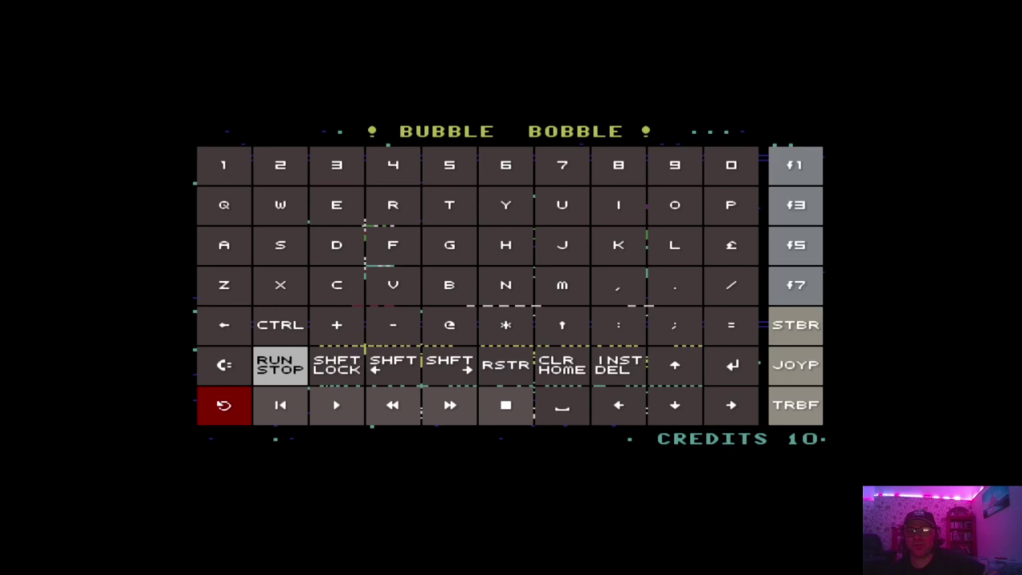
key(Left)
key(Left)
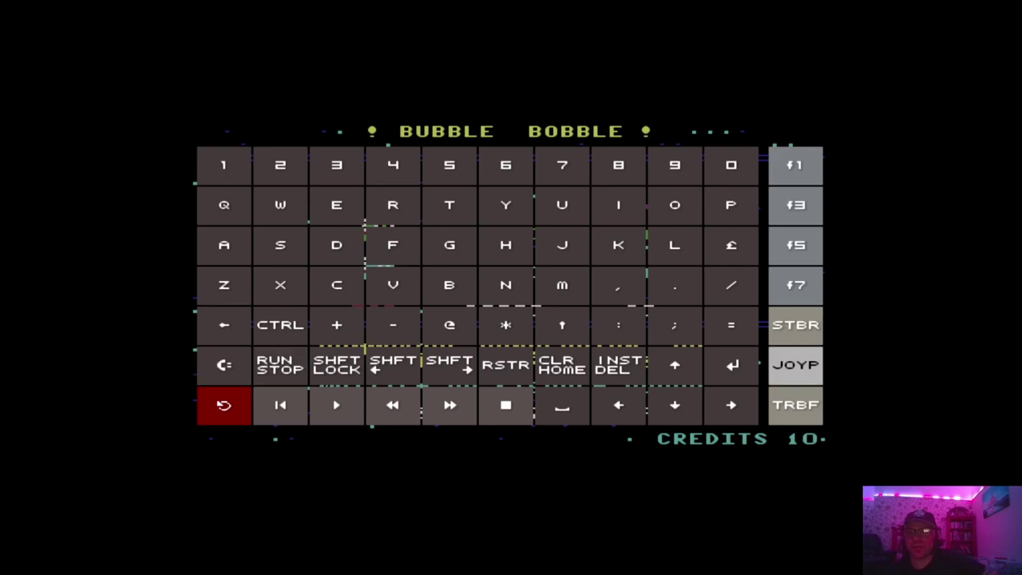
key(F12)
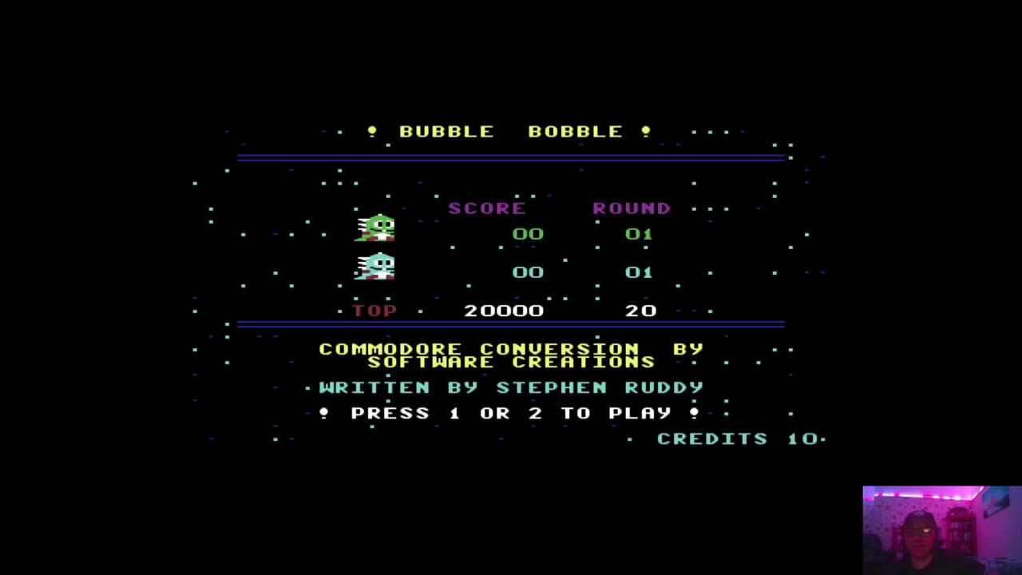
key(1)
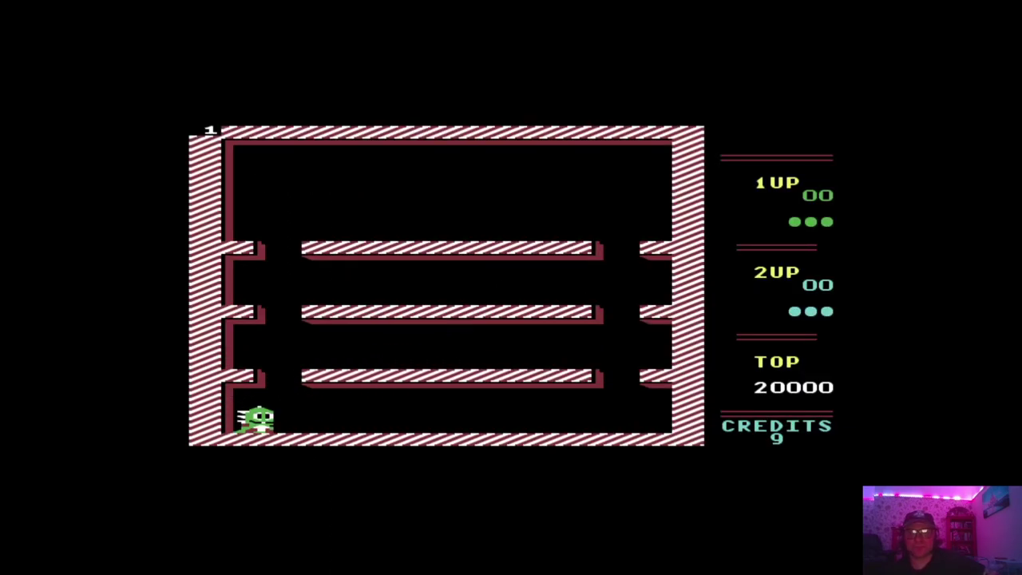
- Play the first round of Bubble Bobble, climbing the platforms, defeating the enemies with bubbles and collecting the dropped bananas
key(Up)
key(Right)
key(space)
key(Up)
key(Right)
key(Up)
key(Left)
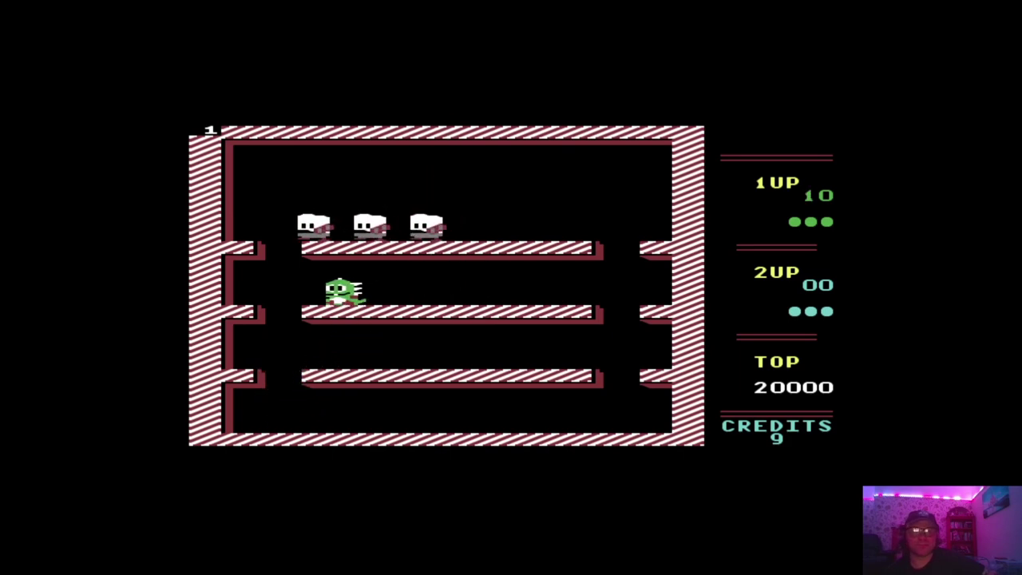
key(Left)
key(space)
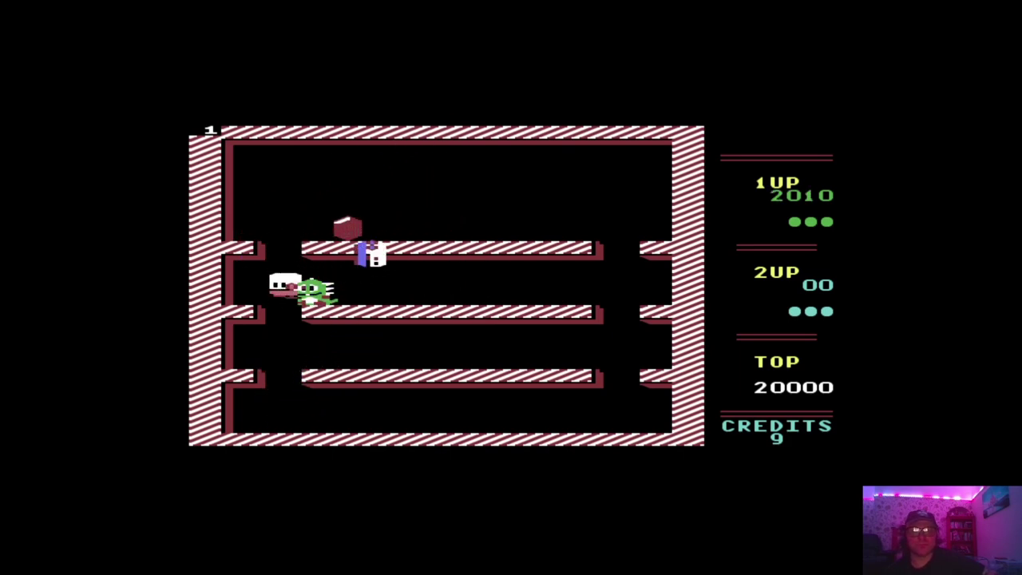
key(Up)
key(Right)
key(Up)
key(Left)
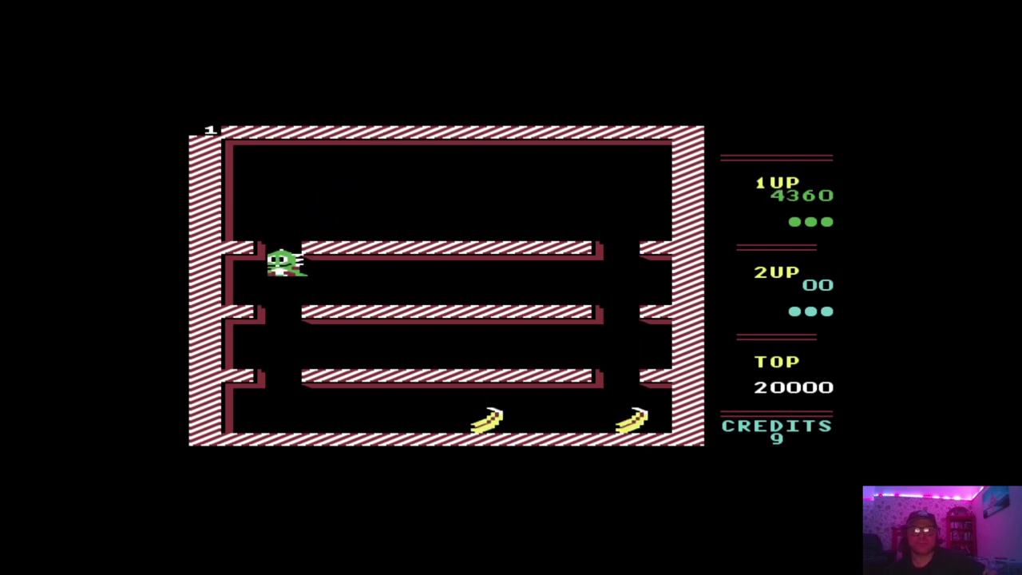
key(Right)
key(Right)
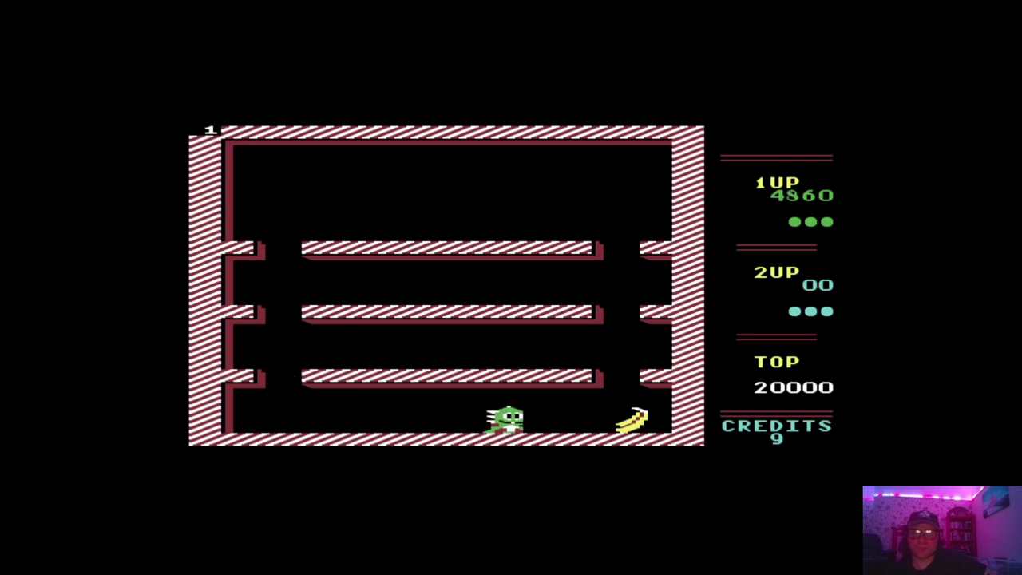
key(Right)
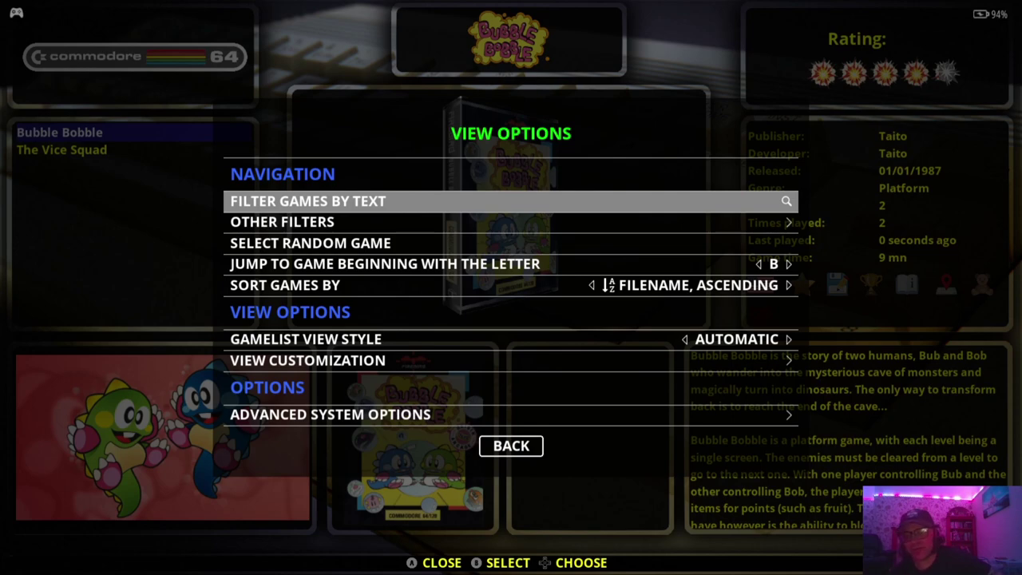
key(Up)
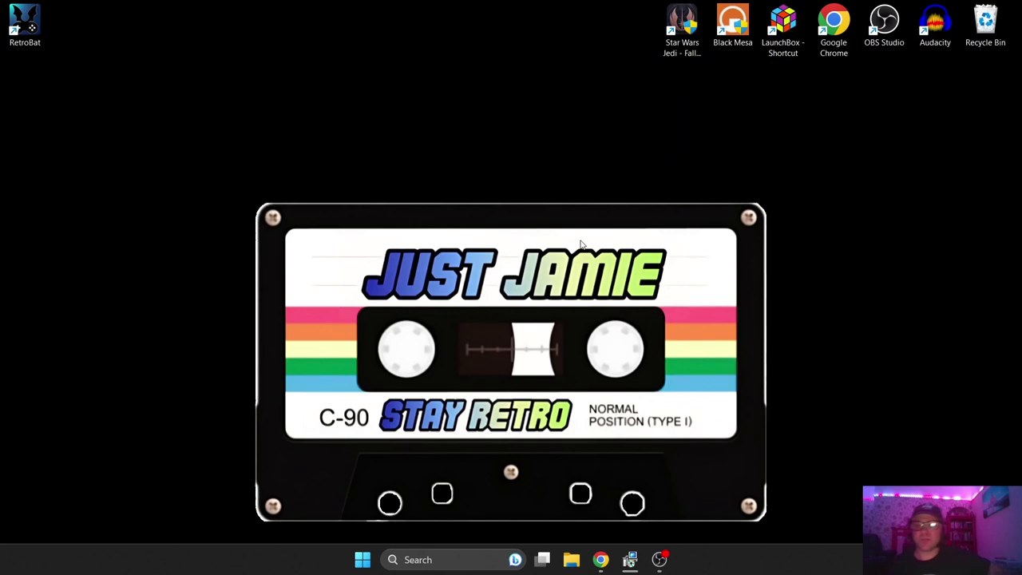